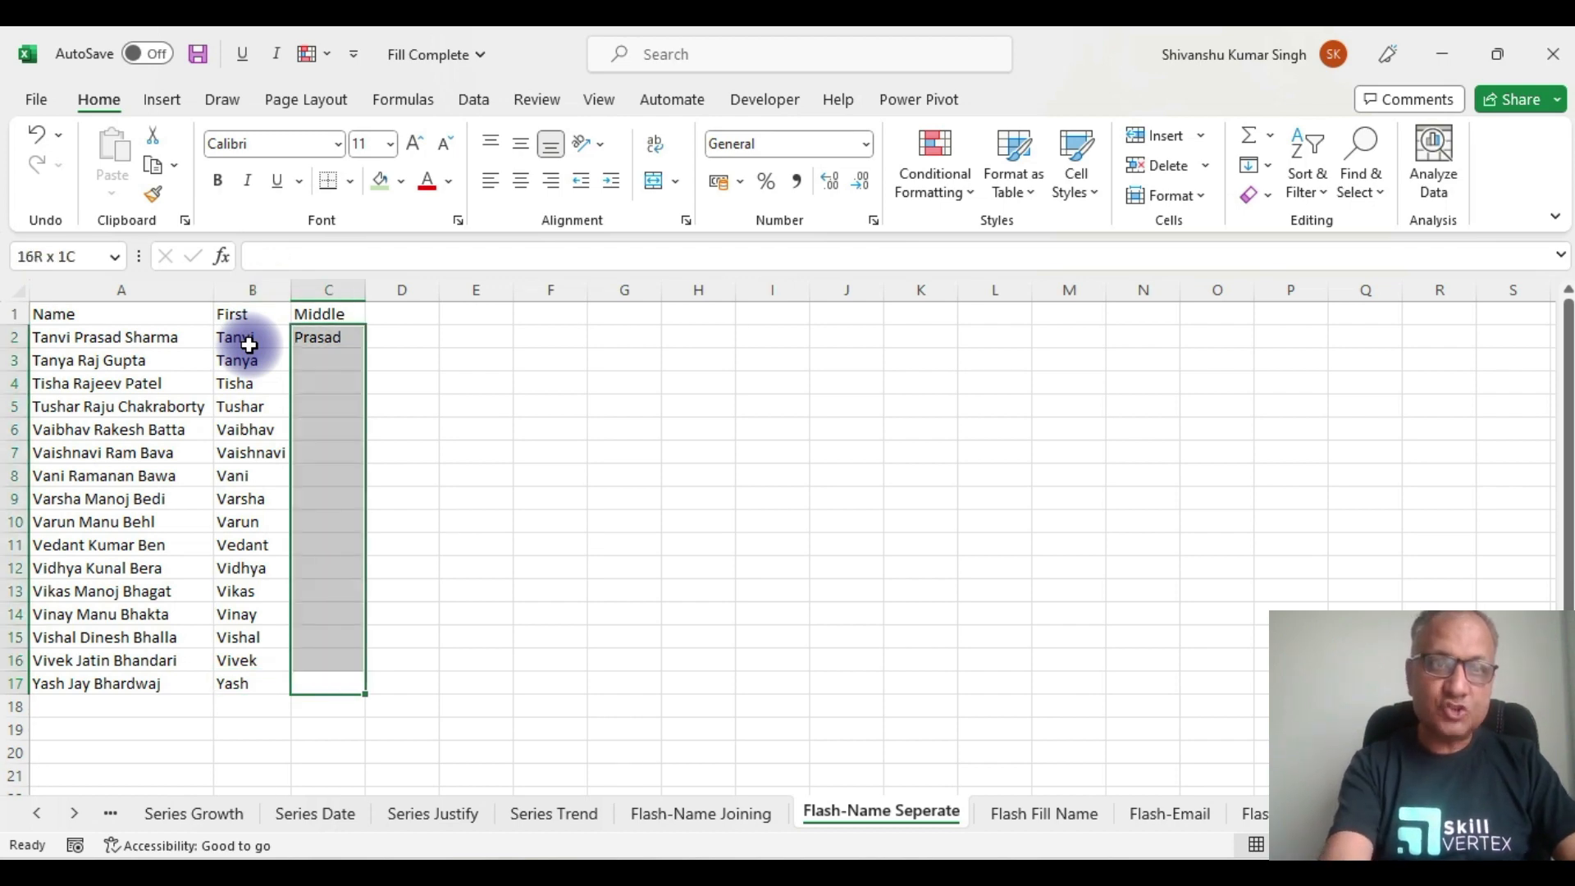
# Step: Flash Fill the middle names down C2:C17 with Ctrl+E
pyautogui.hotkey('ctrl', 'e')
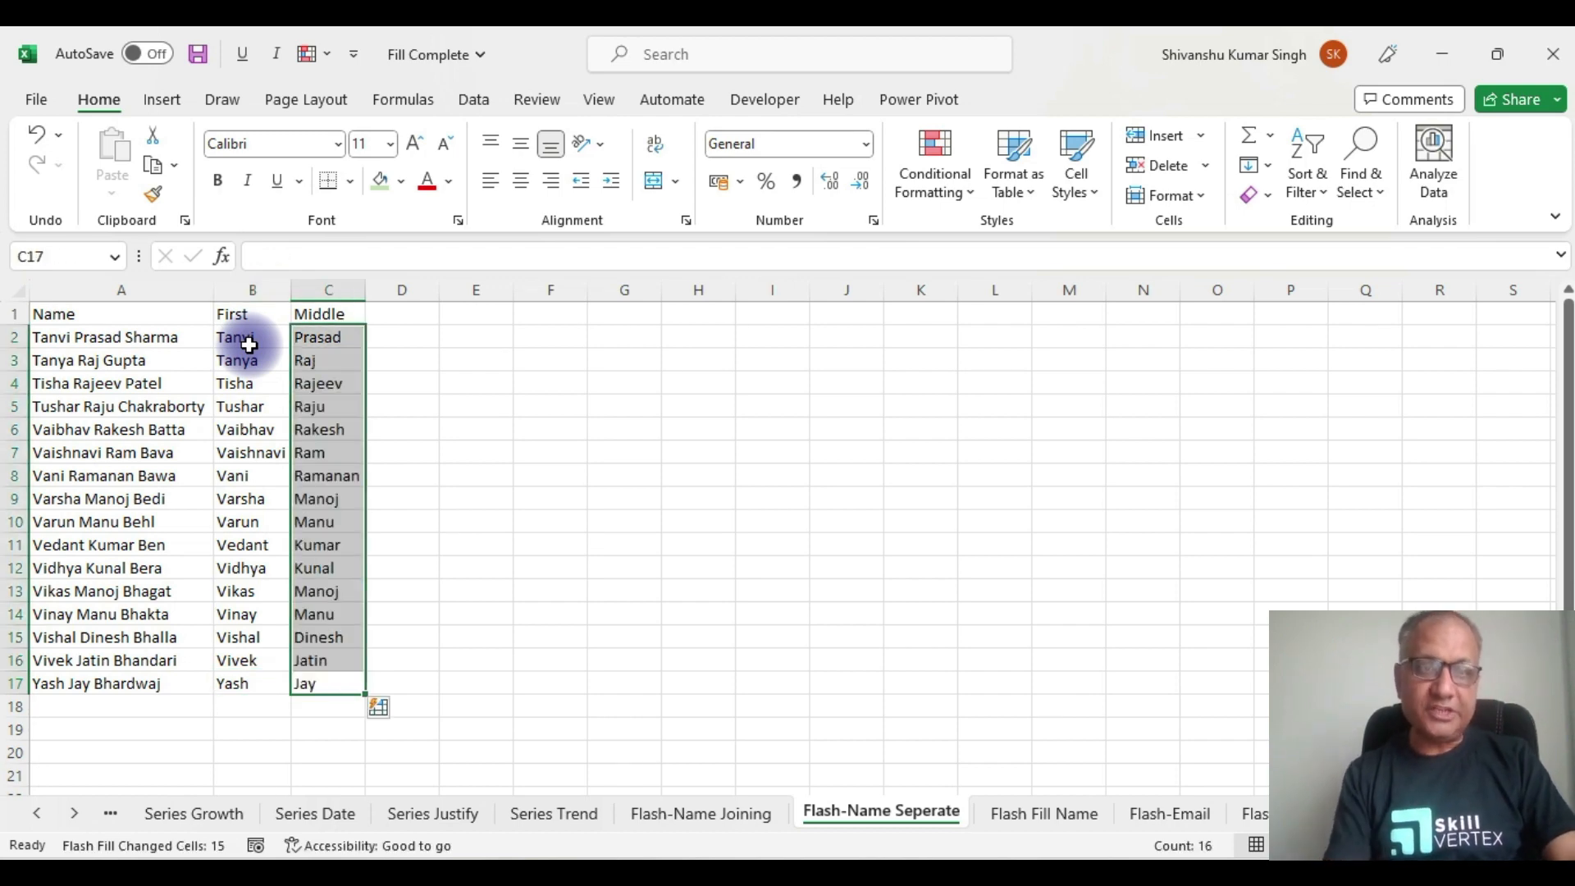
pyautogui.click(388, 318)
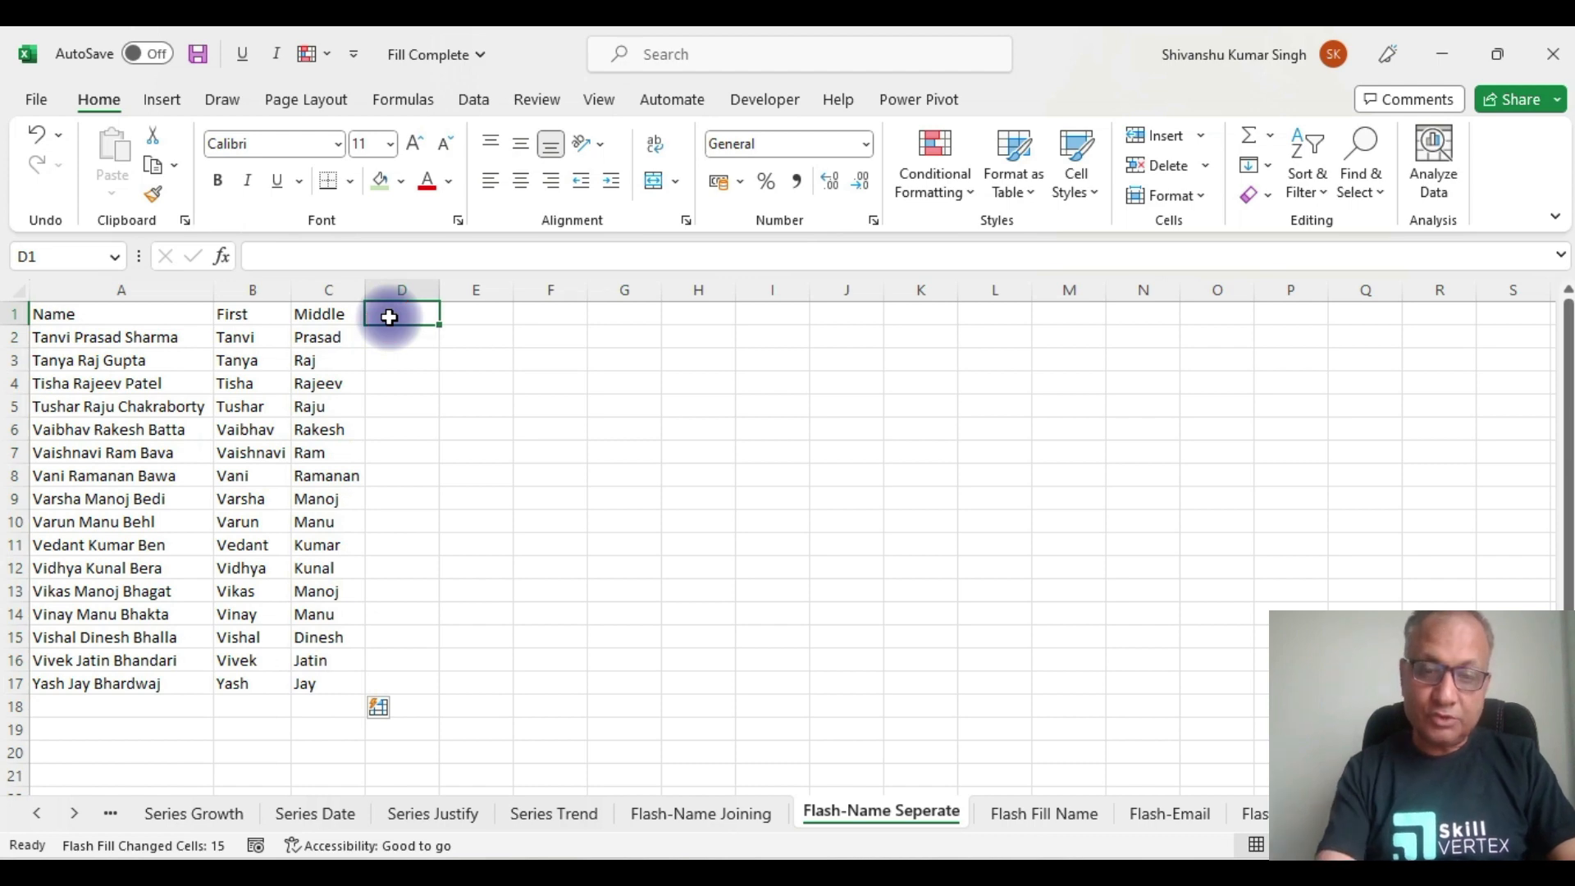
# Step: Head D1 'Last', type an example surname in D2, and Flash Fill D2:D17
pyautogui.write('Last')
pyautogui.press('Return')
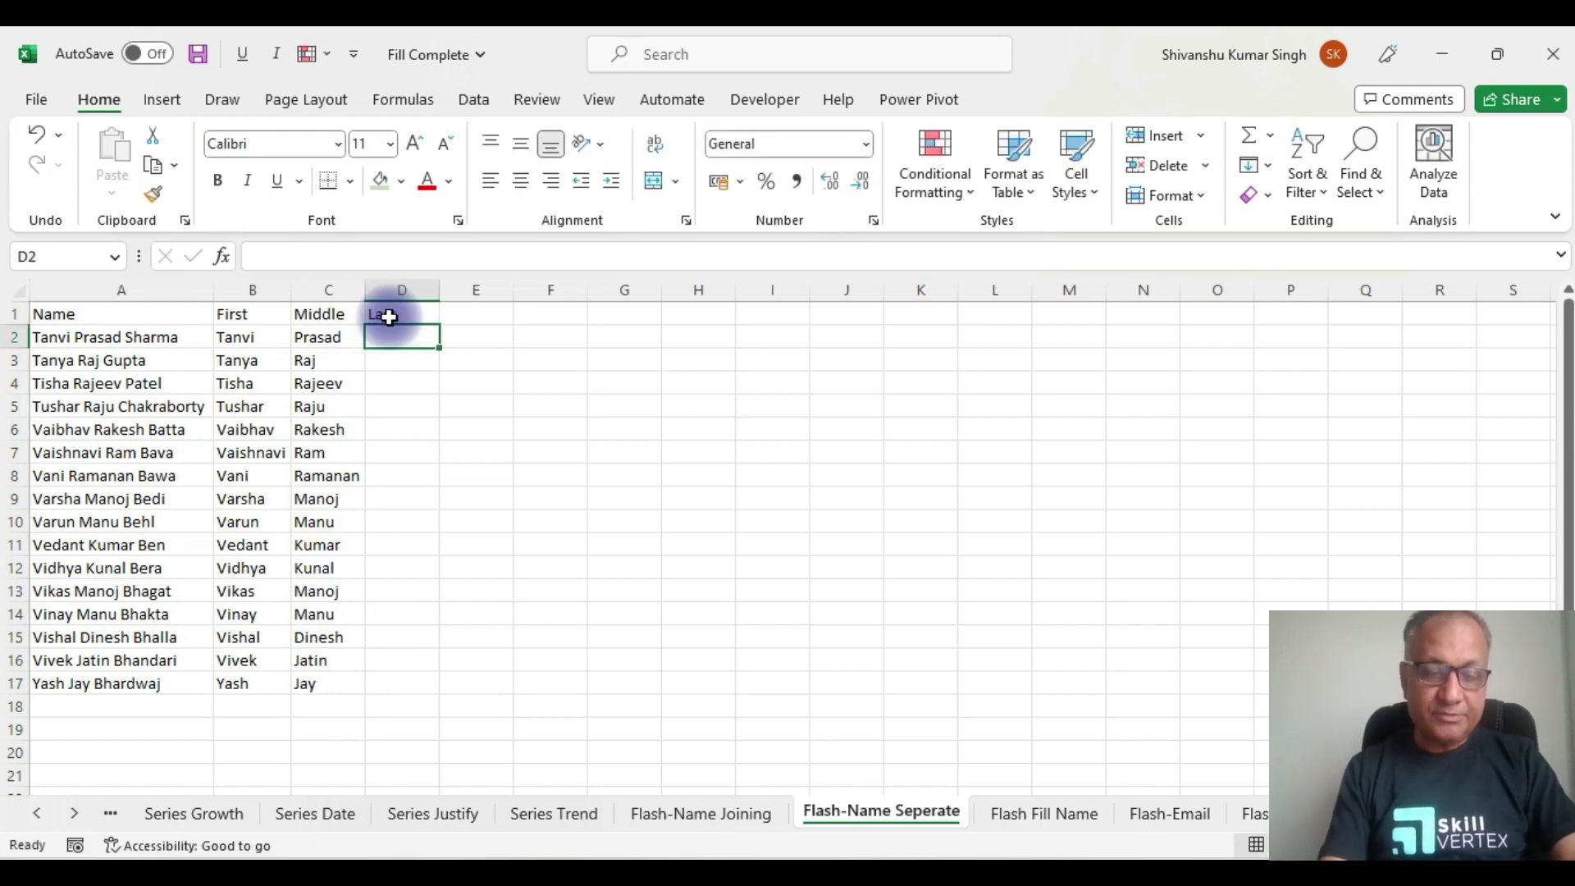
pyautogui.write('Sharma')
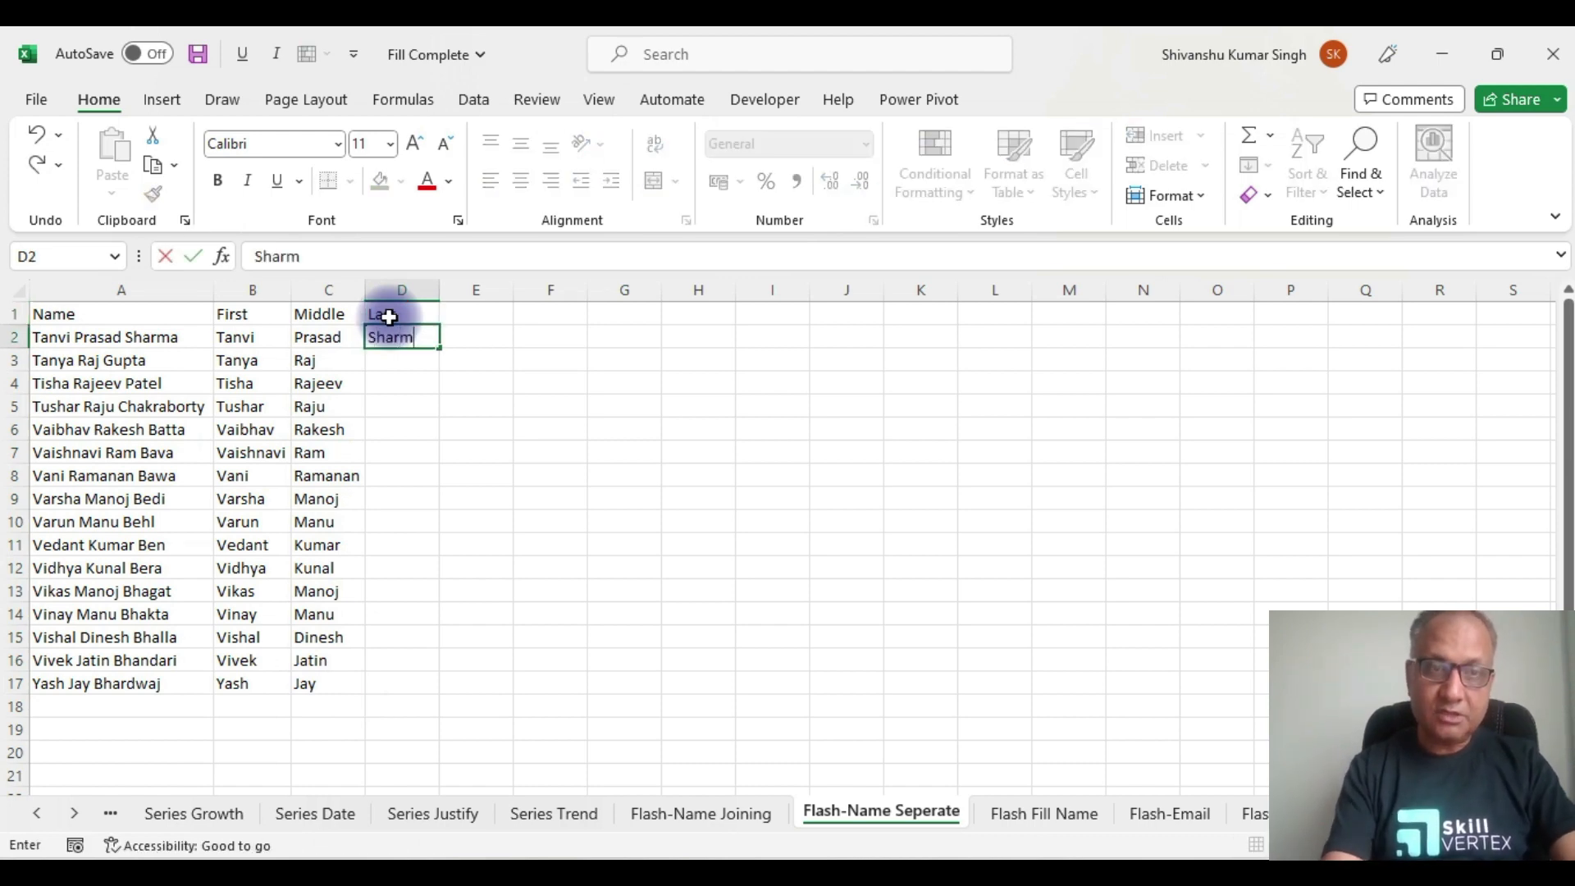
pyautogui.click(330, 335)
pyautogui.hotkey('ctrl', 'Down')
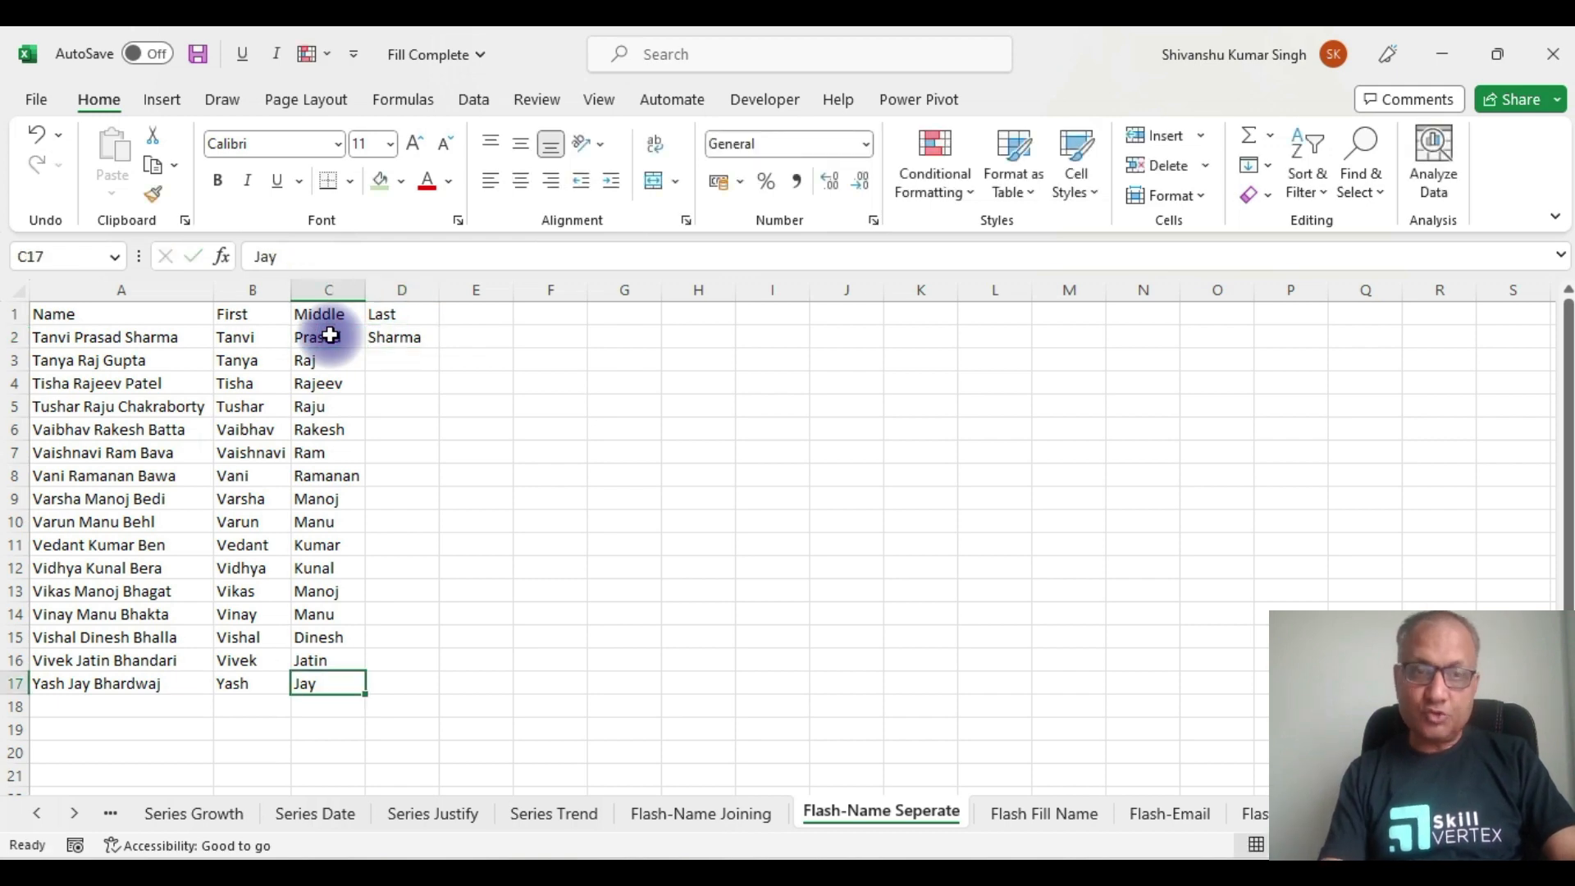
pyautogui.press('Right')
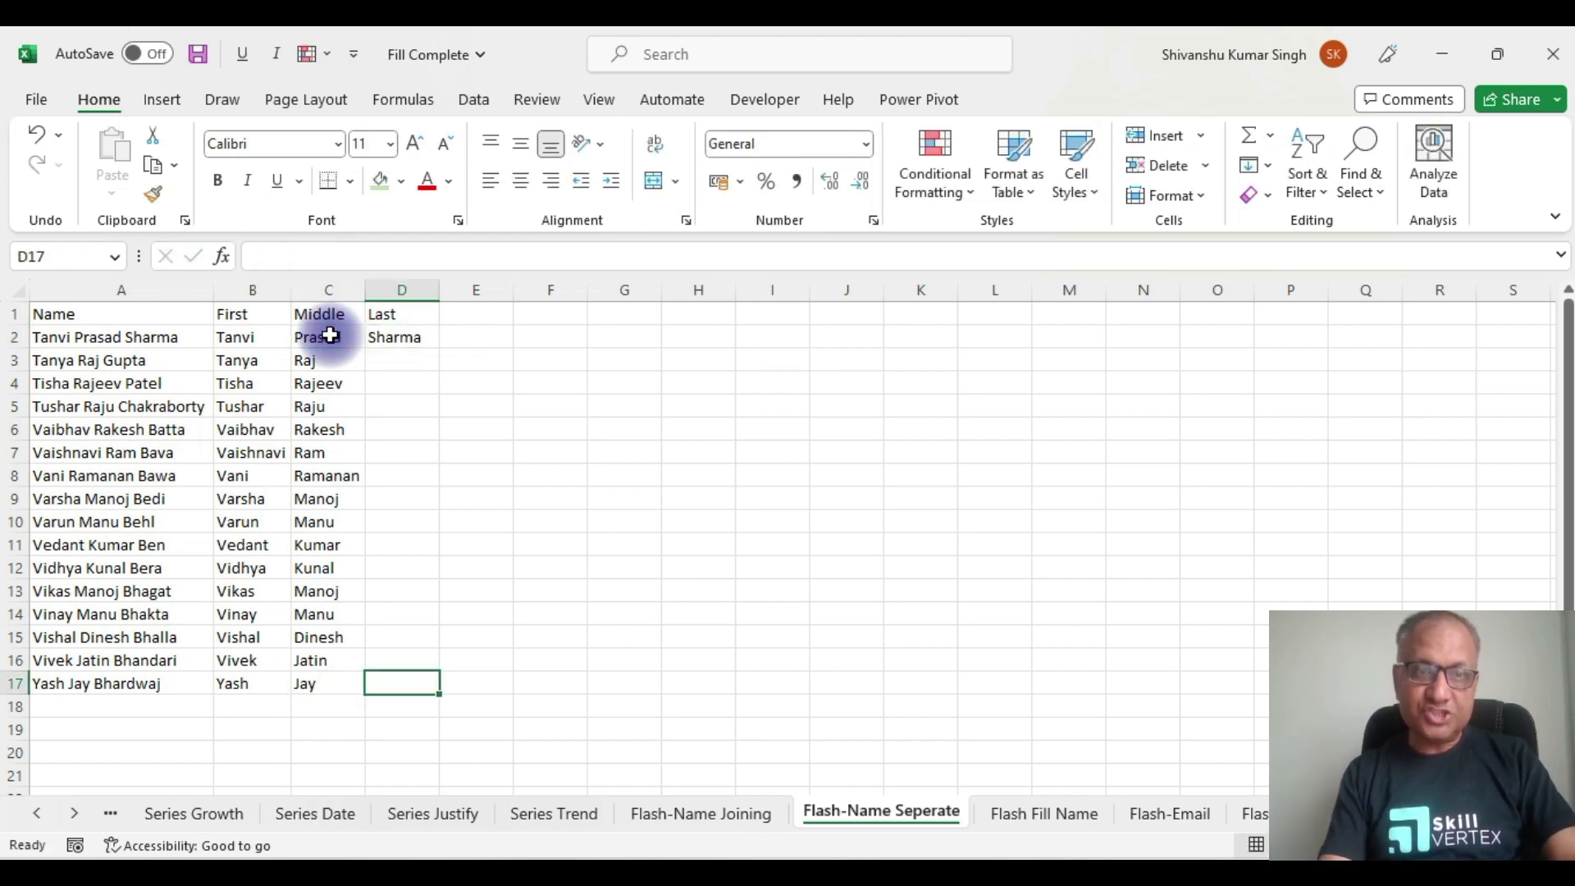
pyautogui.hotkey('ctrl', 'shift', 'Up')
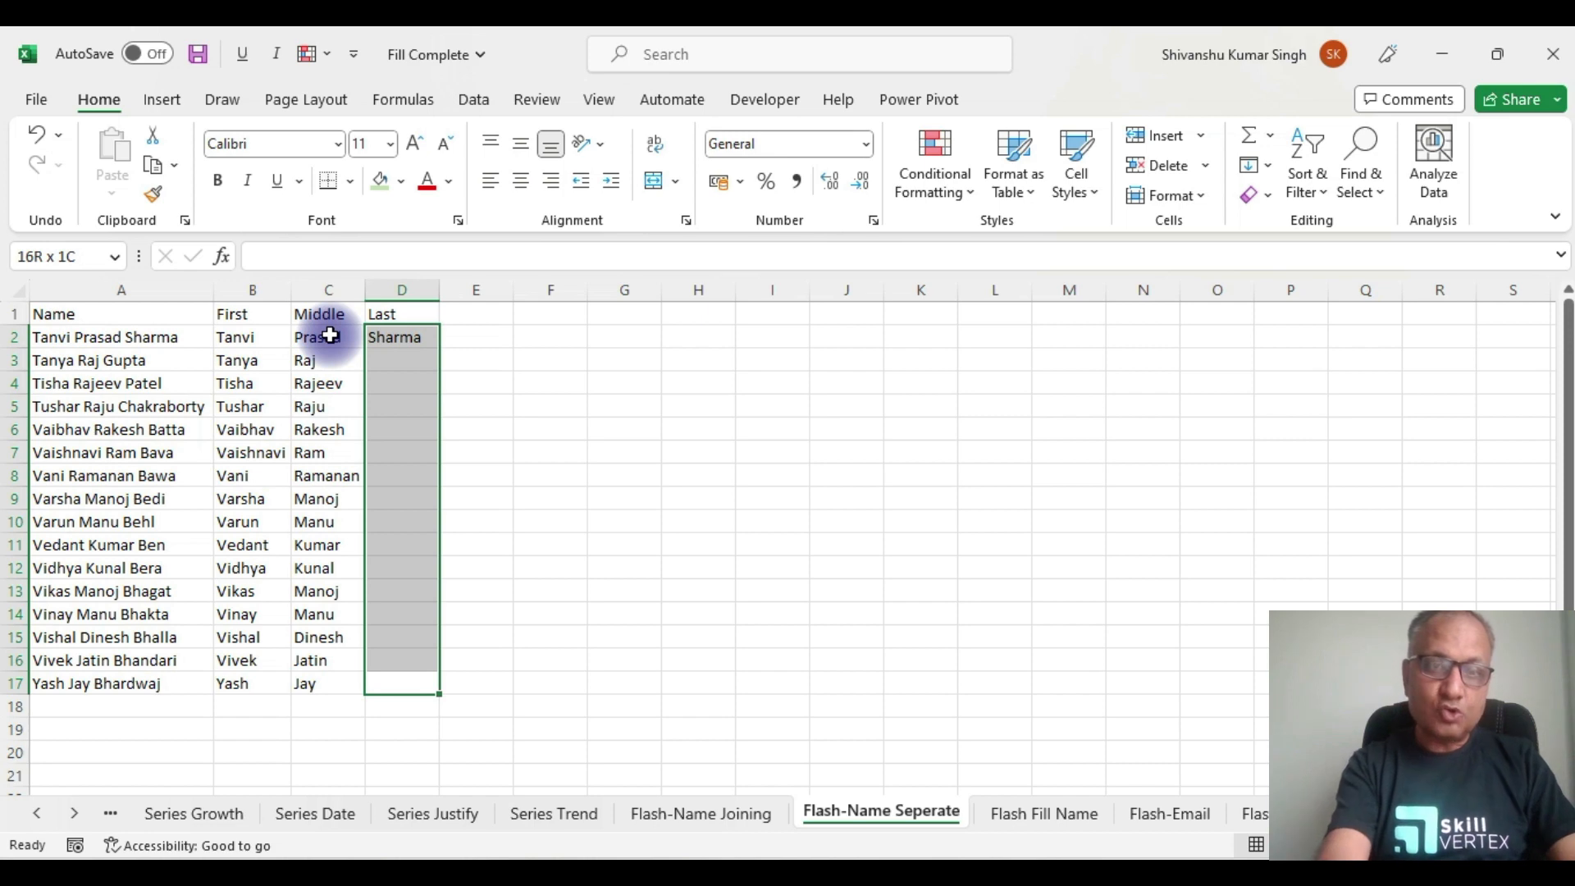
pyautogui.hotkey('ctrl', 'e')
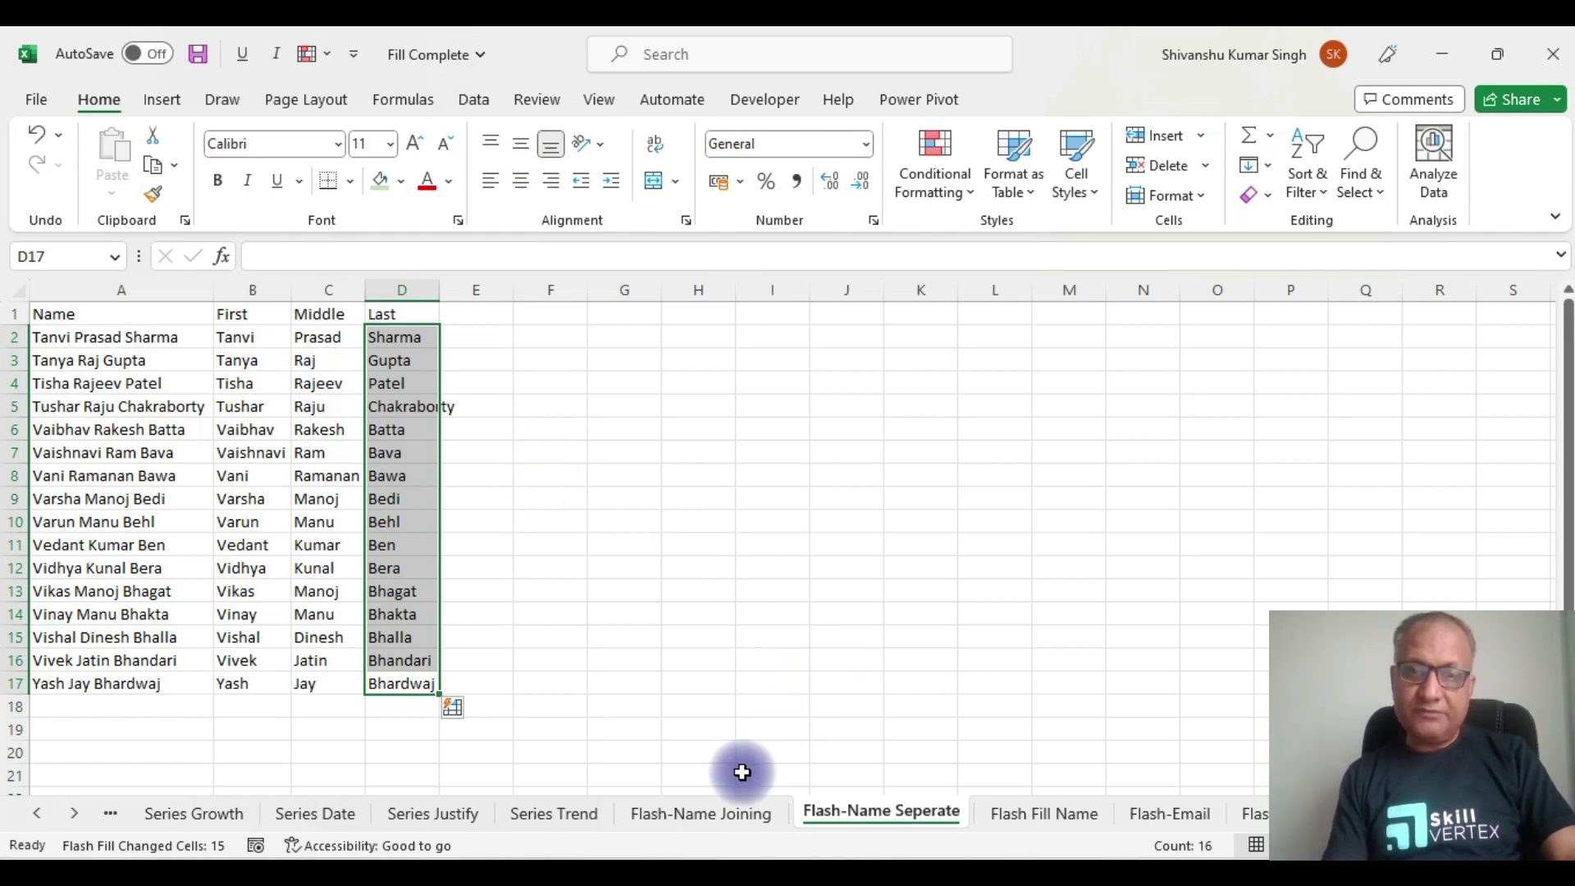
# Step: Look over the Flash-Name Joining and Flash-Name Seperate sheets, ending in Flash-Email's D2
pyautogui.click(731, 811)
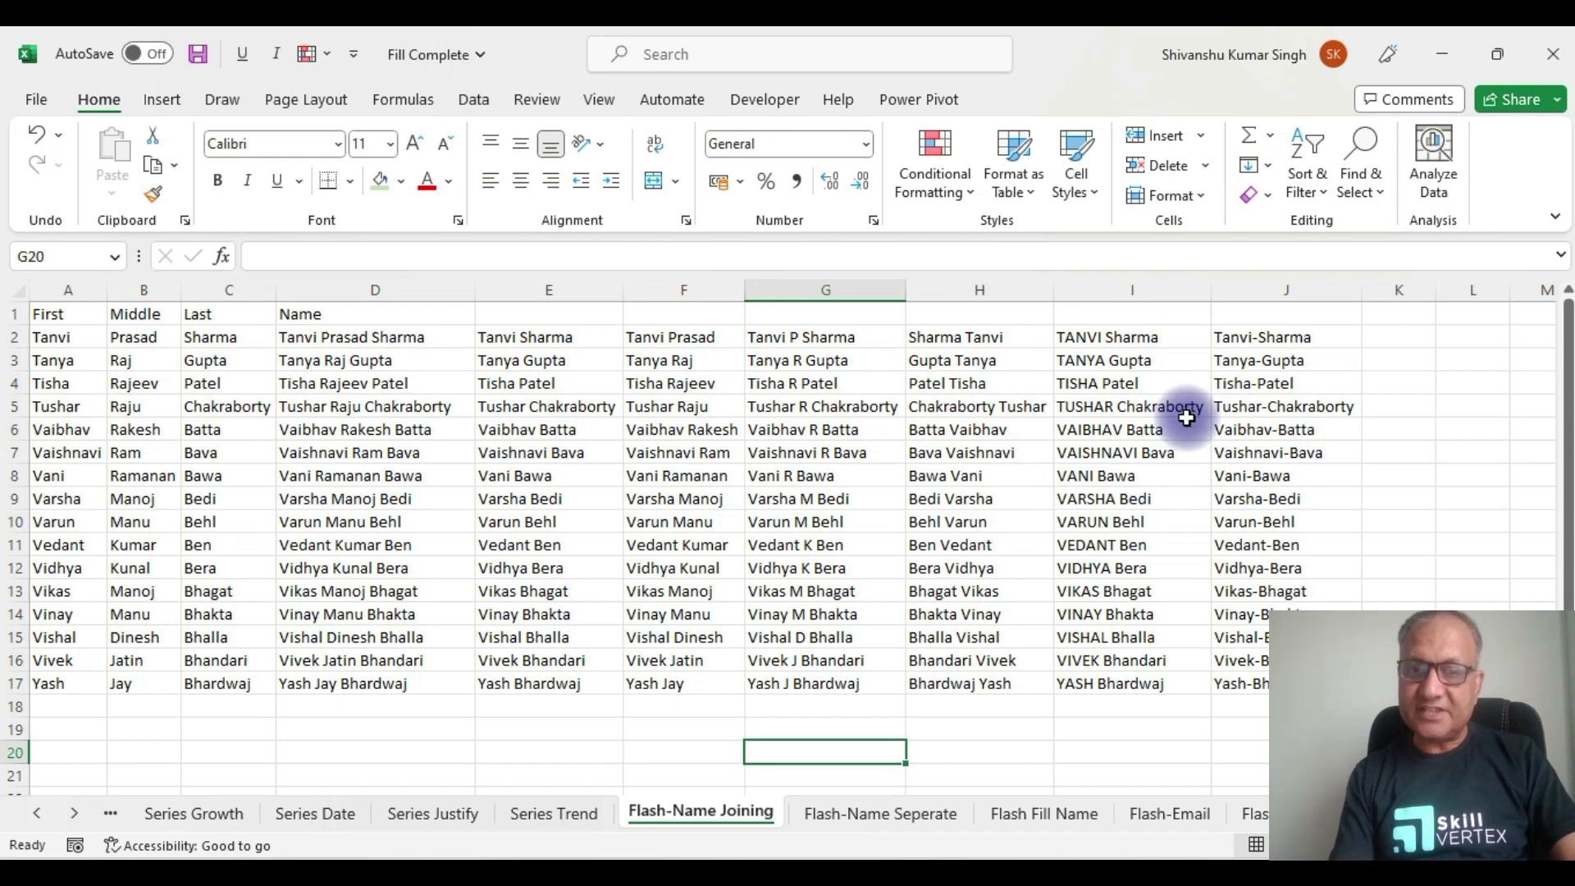
pyautogui.click(917, 815)
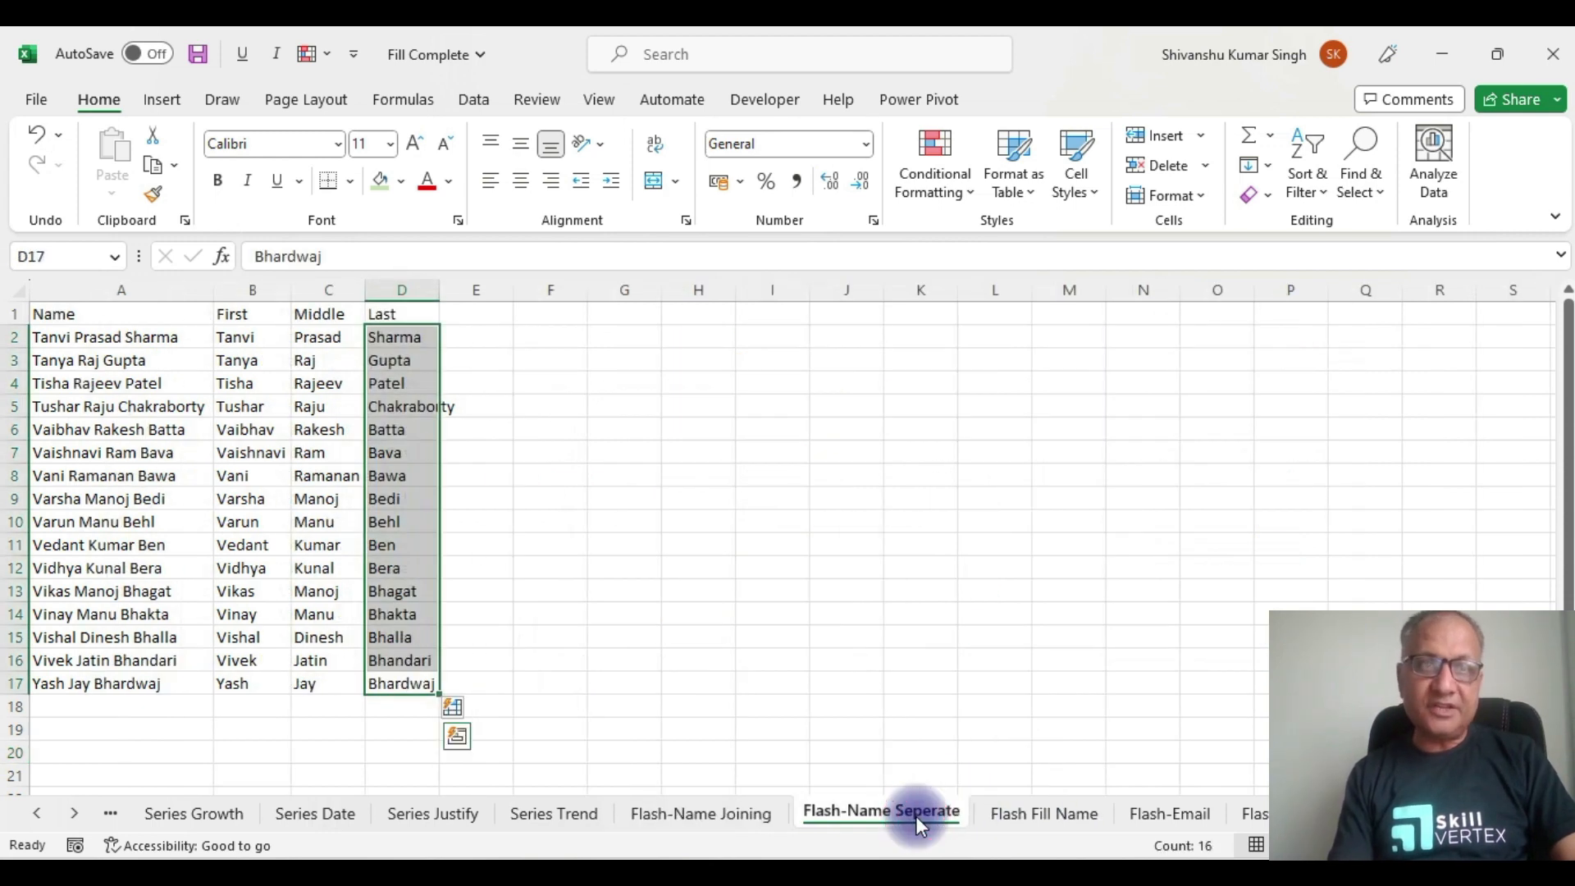
pyautogui.click(138, 289)
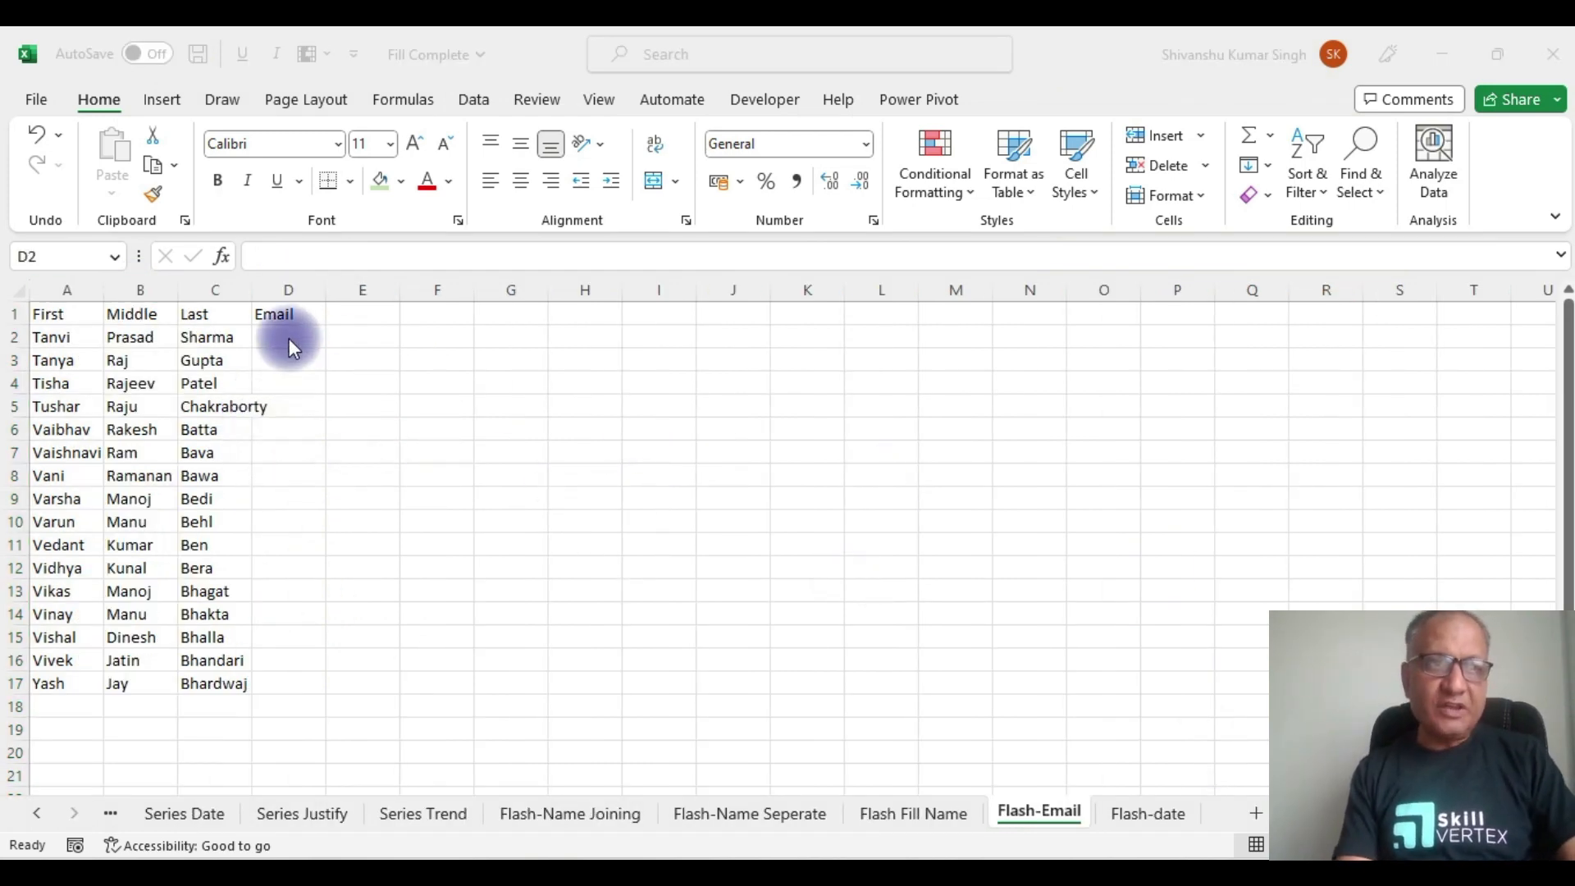
pyautogui.click(289, 338)
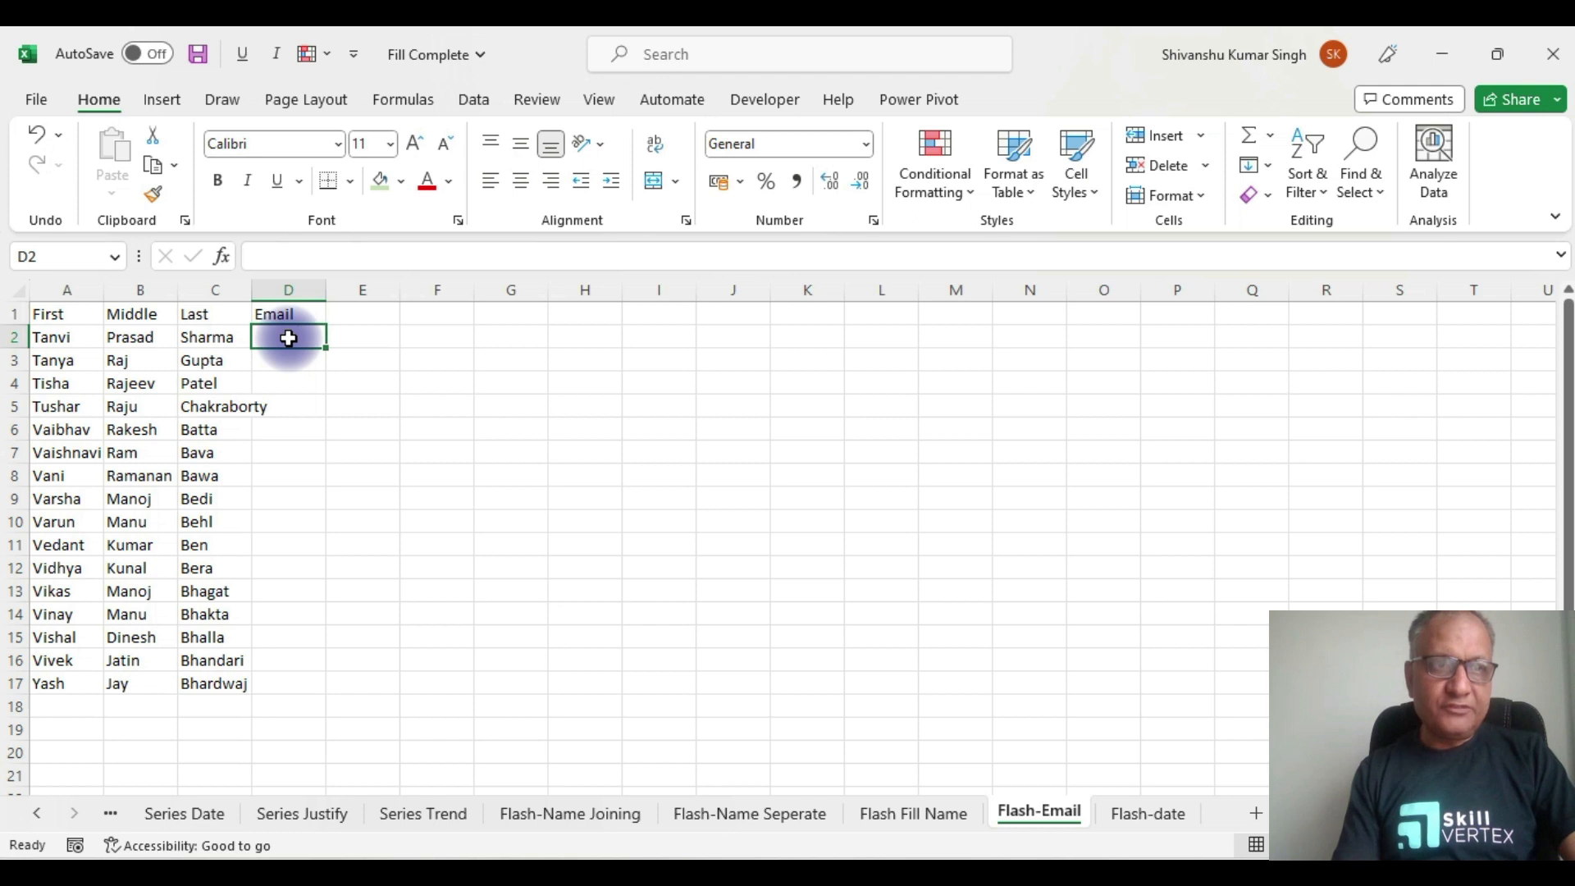
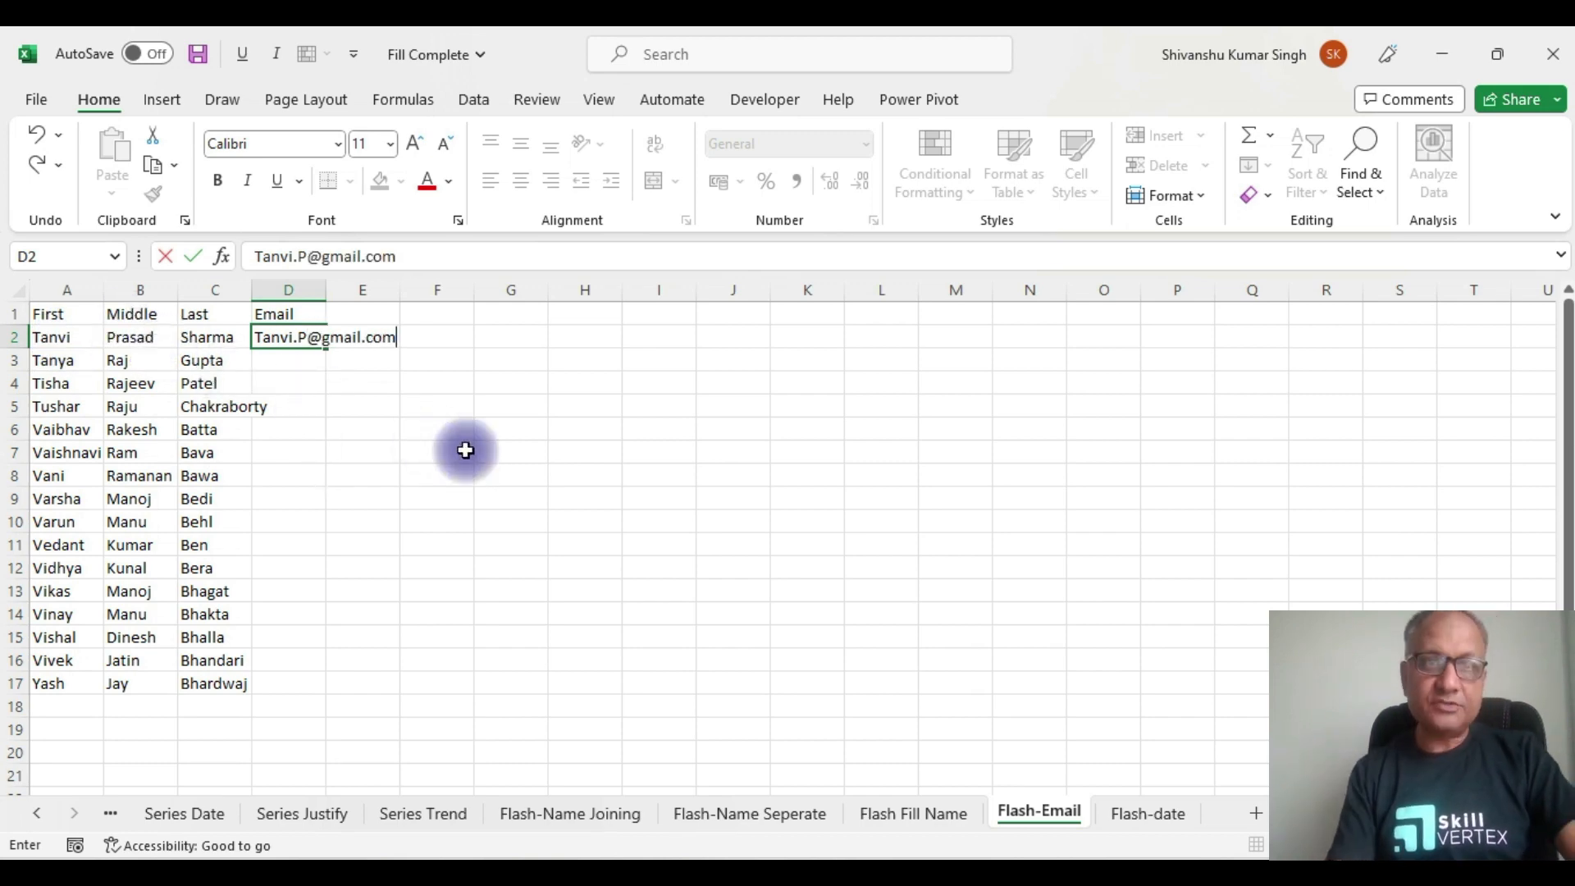
# Step: Flash Fill trial first-name.middle-initial gmail addresses, autofit column D, then clear D2:D17
pyautogui.click(201, 339)
pyautogui.hotkey('ctrl', 'Down')
pyautogui.press('Right')
pyautogui.hotkey('ctrl', 'shift', 'Up')
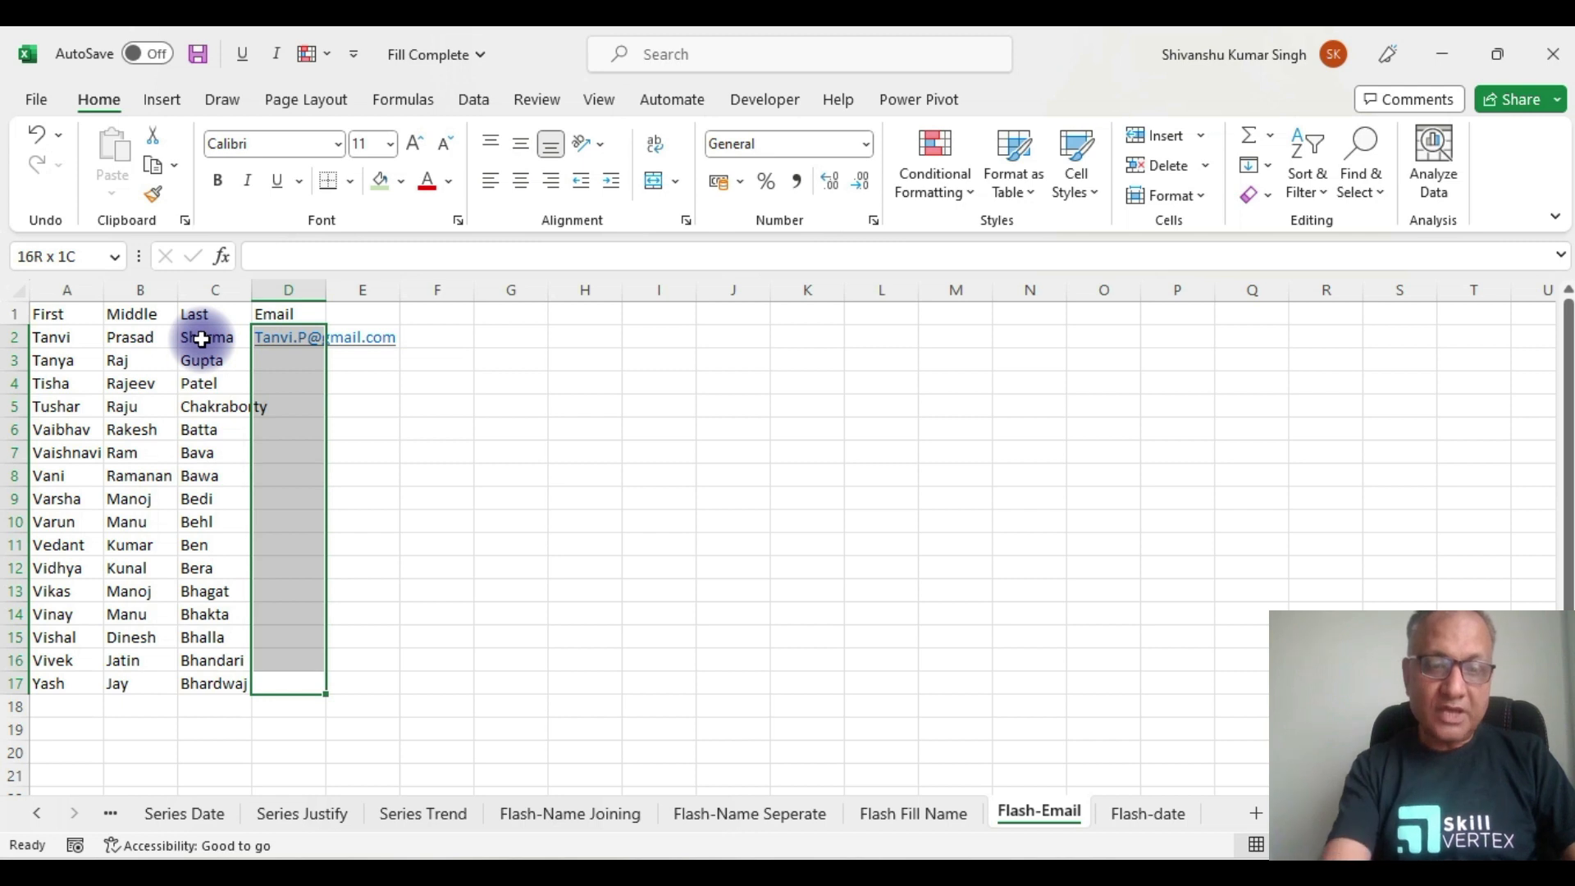
pyautogui.hotkey('ctrl', 'e')
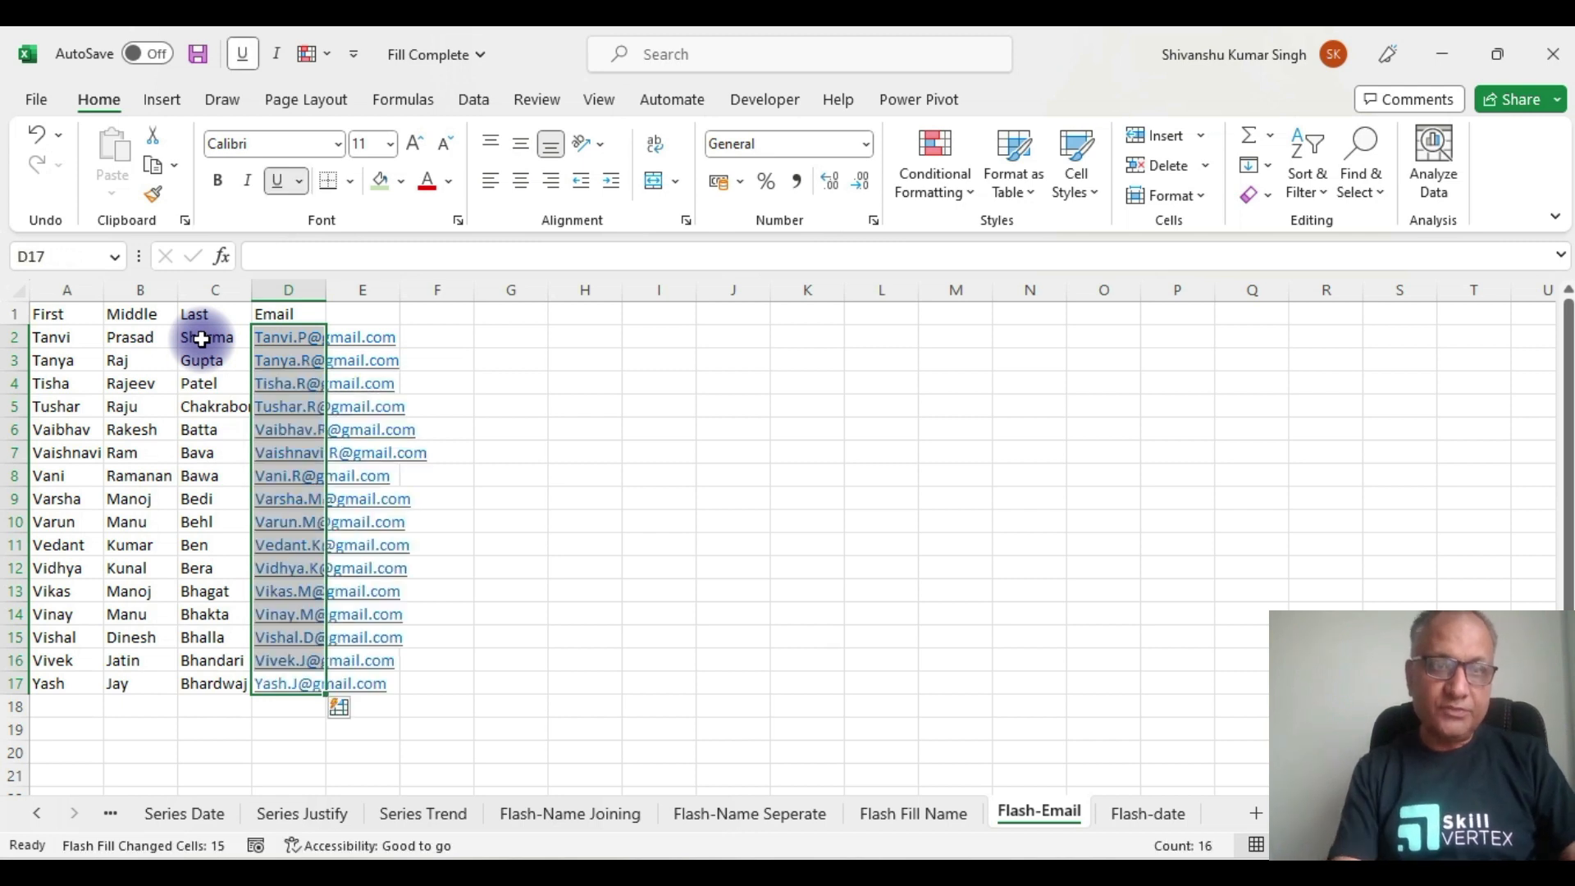
pyautogui.doubleClick(326, 292)
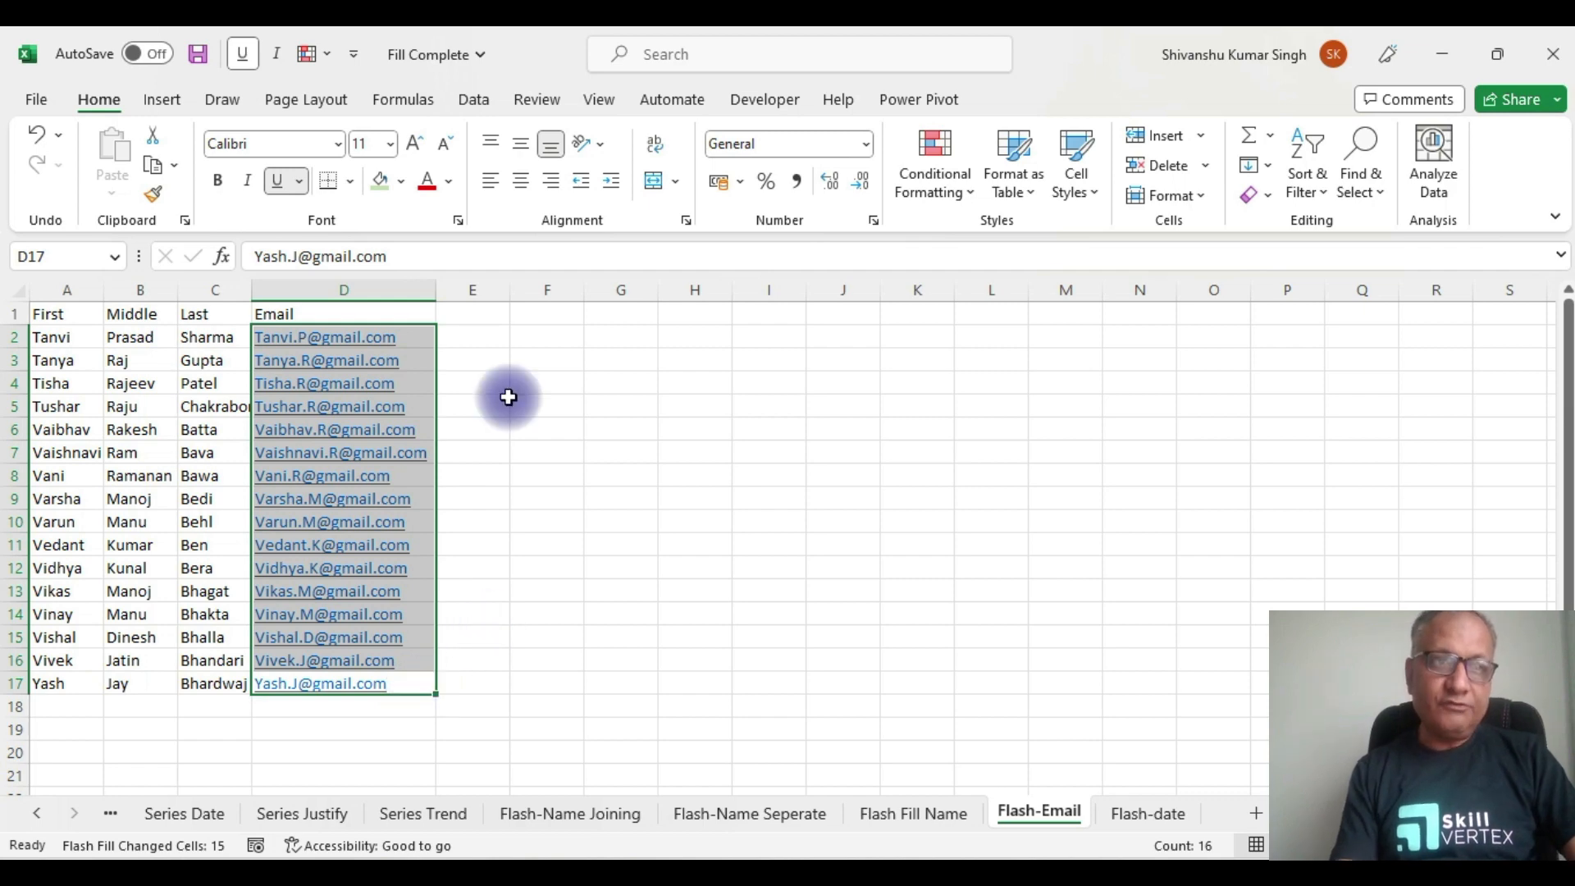
pyautogui.press('Delete')
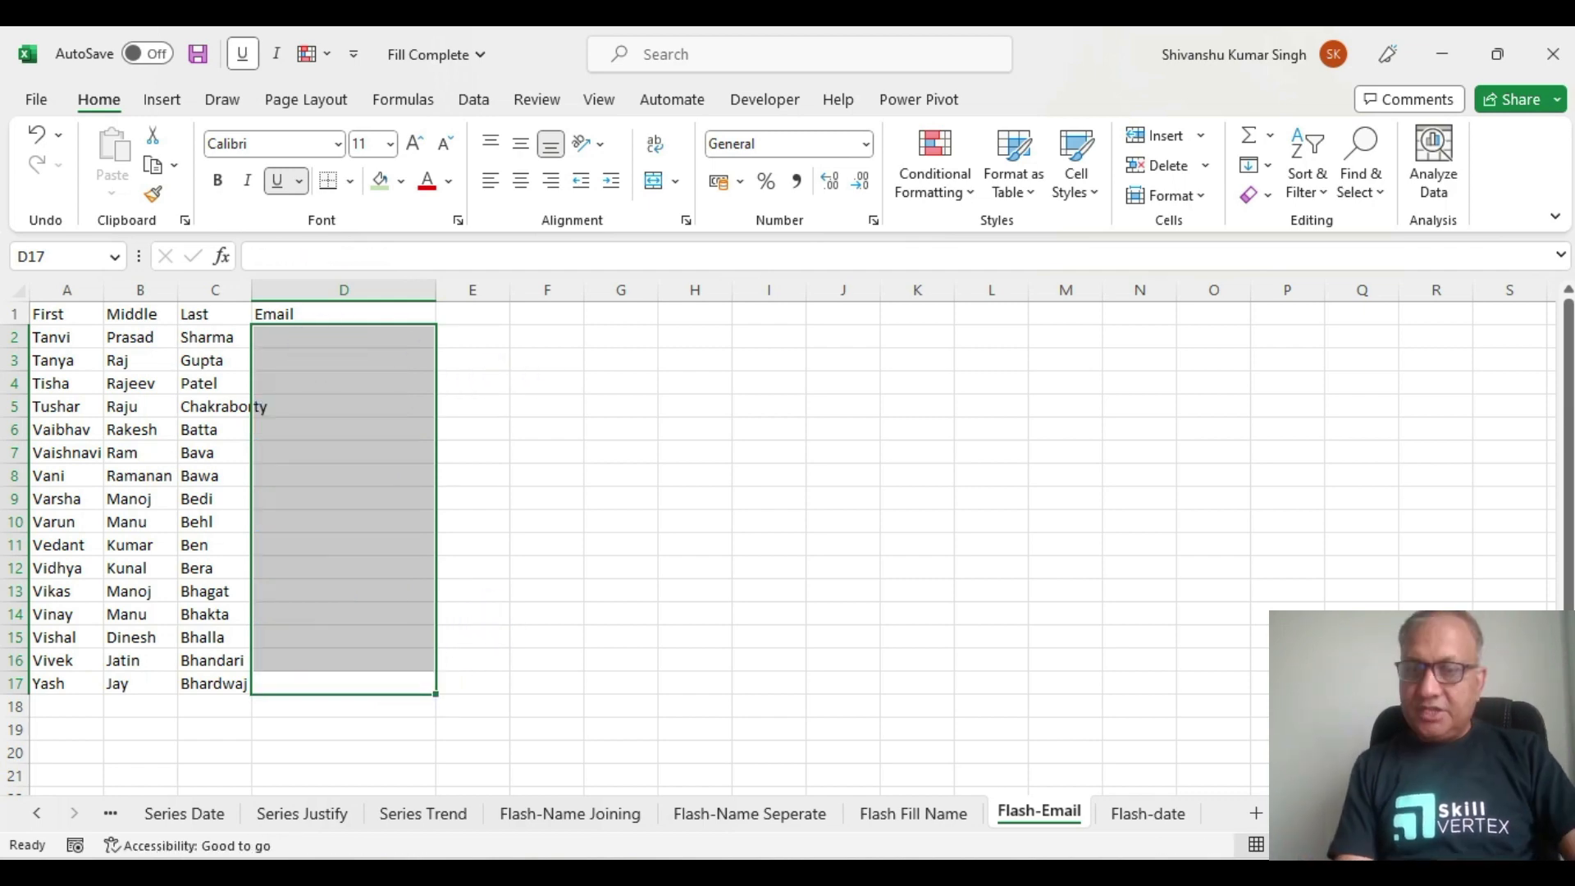
# Step: Flash Fill D2:D17 from a first-name.surname-initial gmail example typed in D2
pyautogui.click(303, 343)
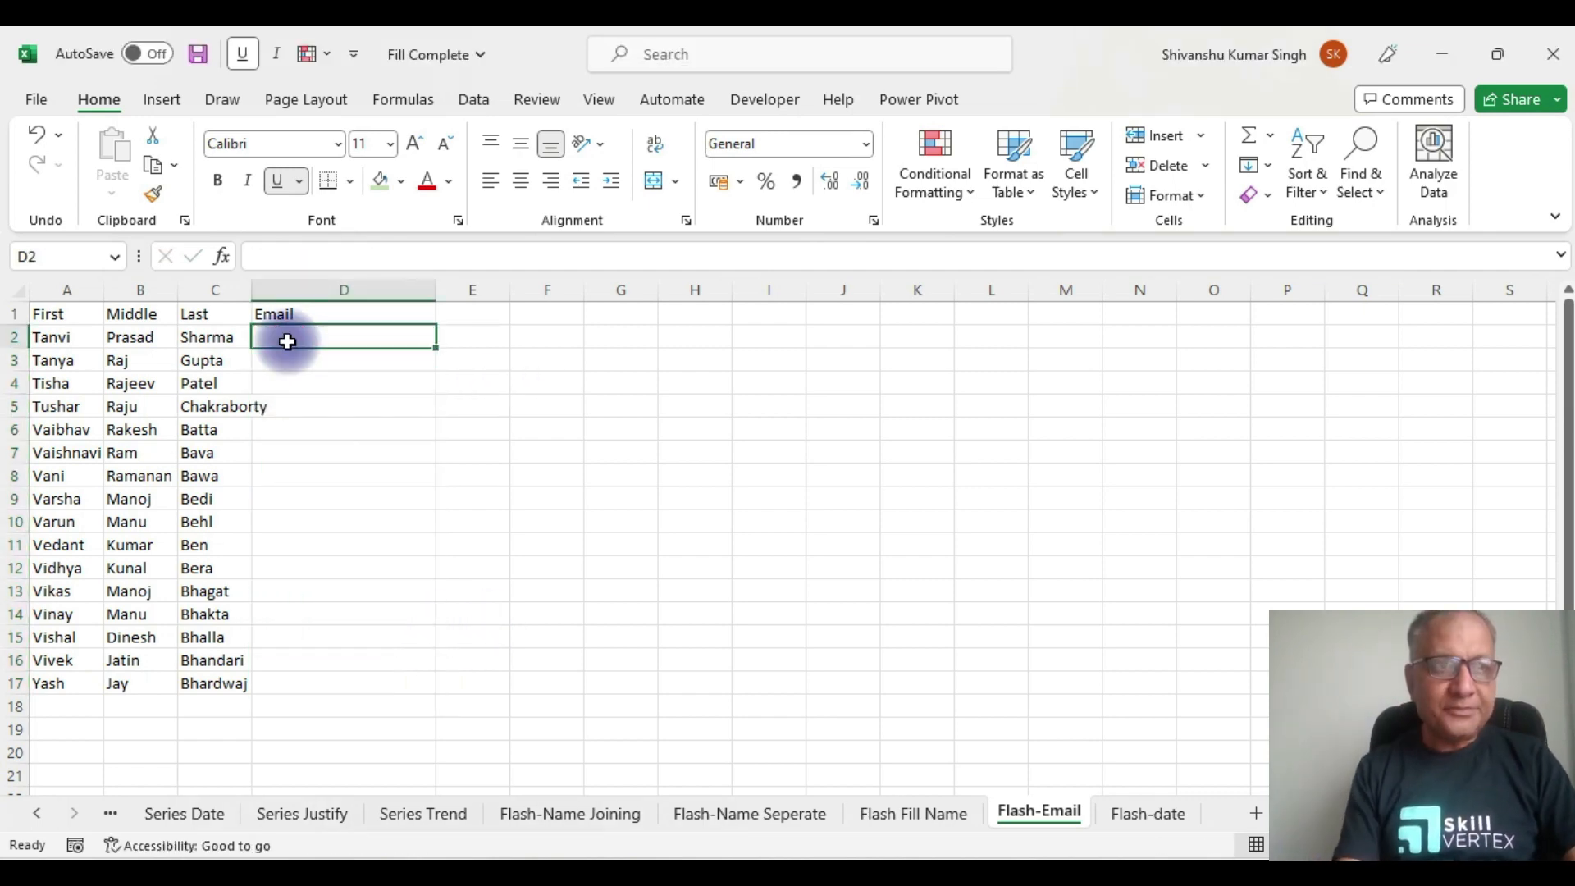
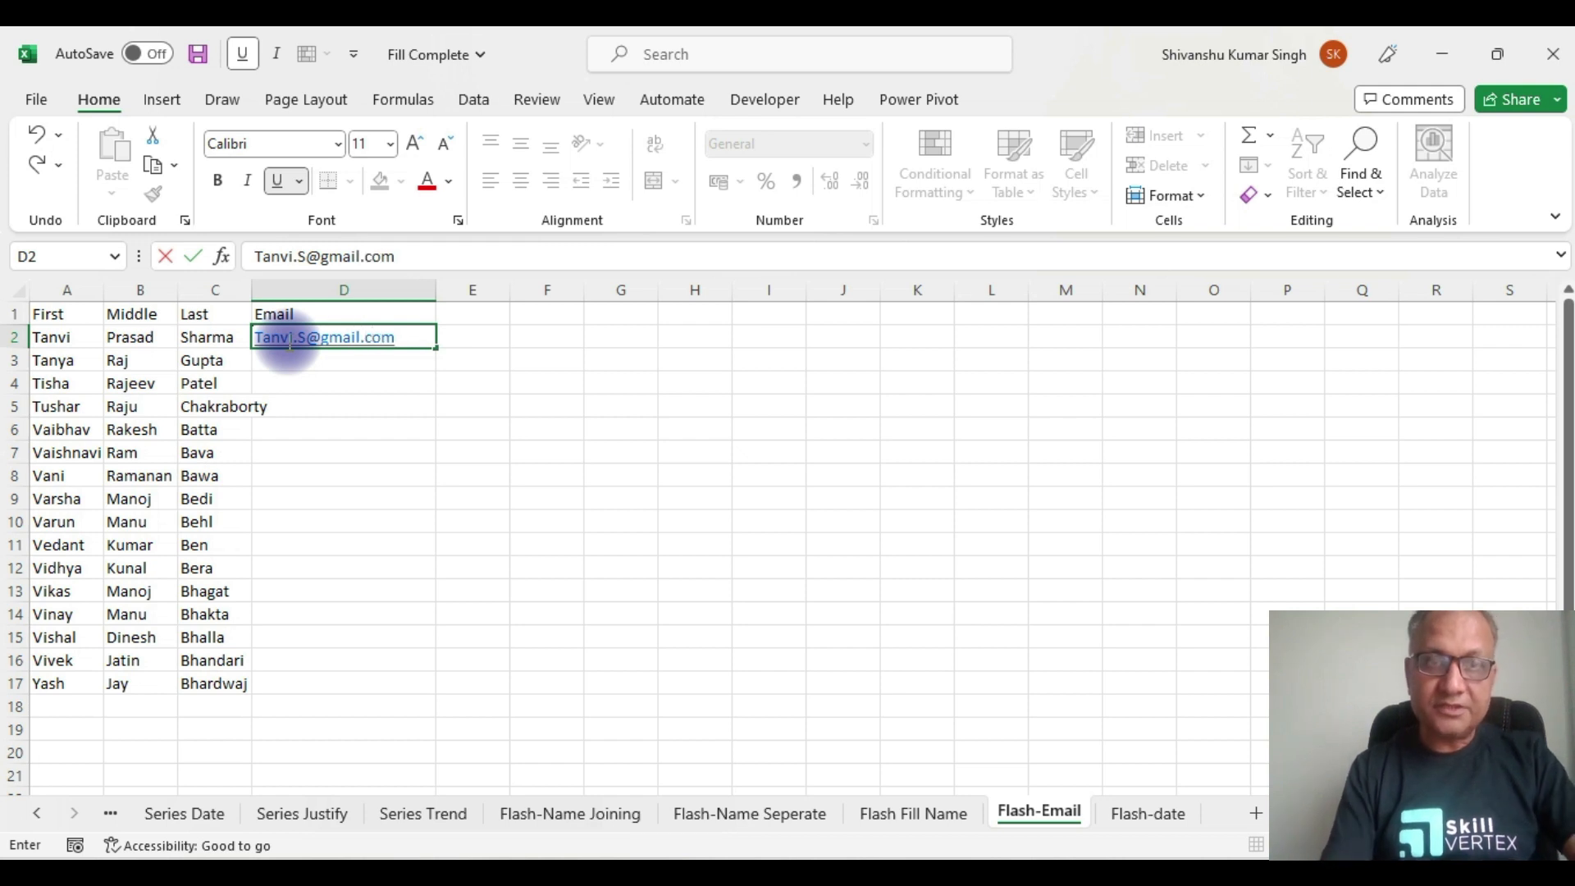
pyautogui.click(197, 339)
pyautogui.hotkey('ctrl', 'Down')
pyautogui.press('Right')
pyautogui.hotkey('ctrl', 'shift', 'Up')
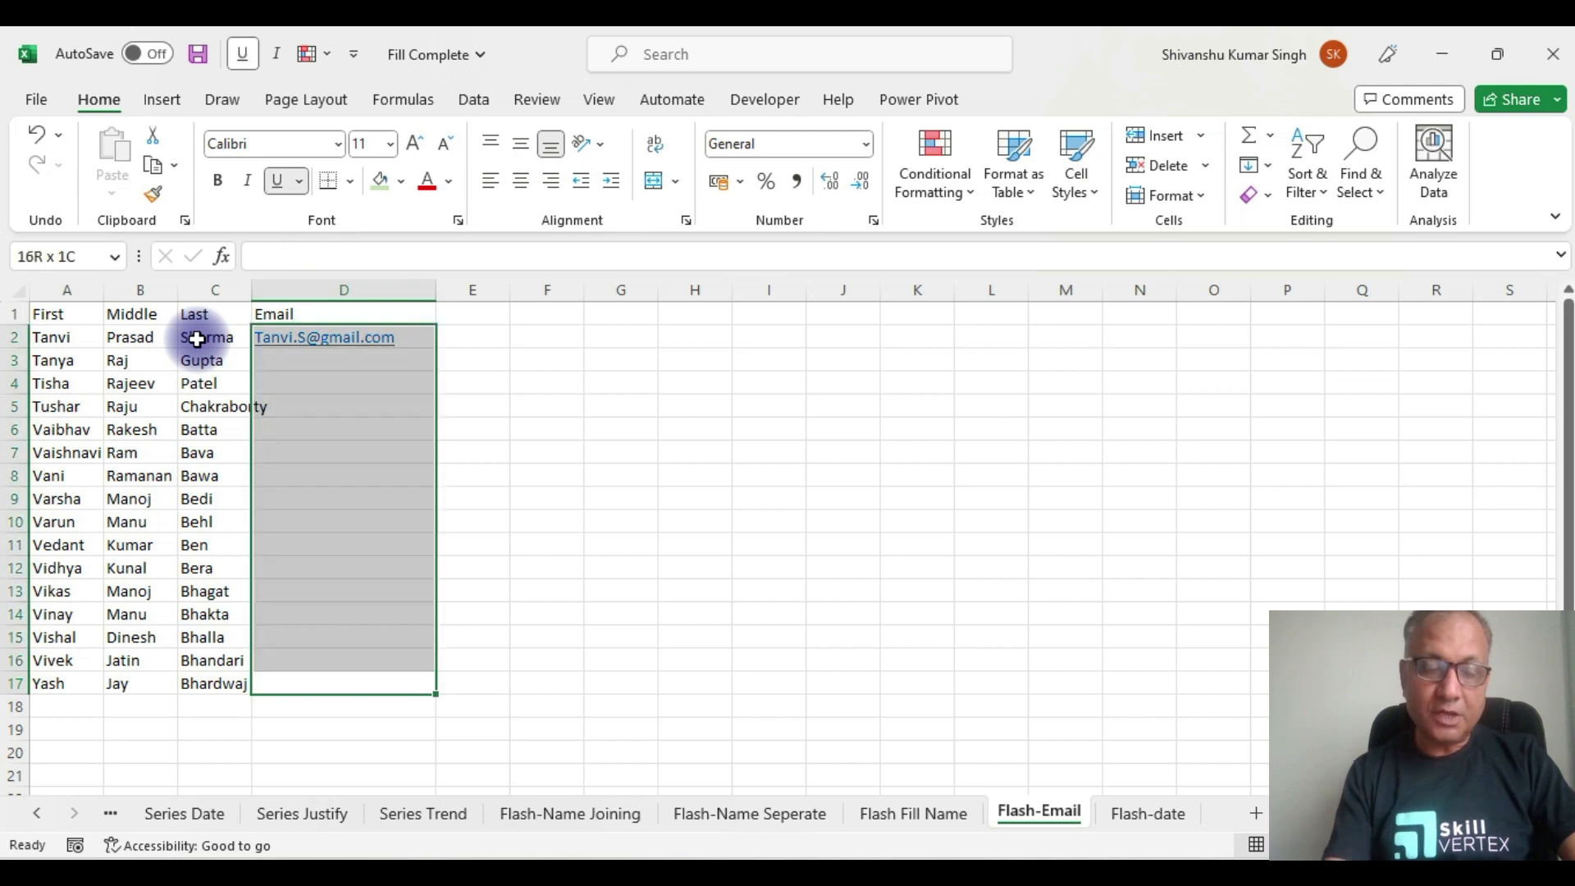
pyautogui.hotkey('ctrl', 'e')
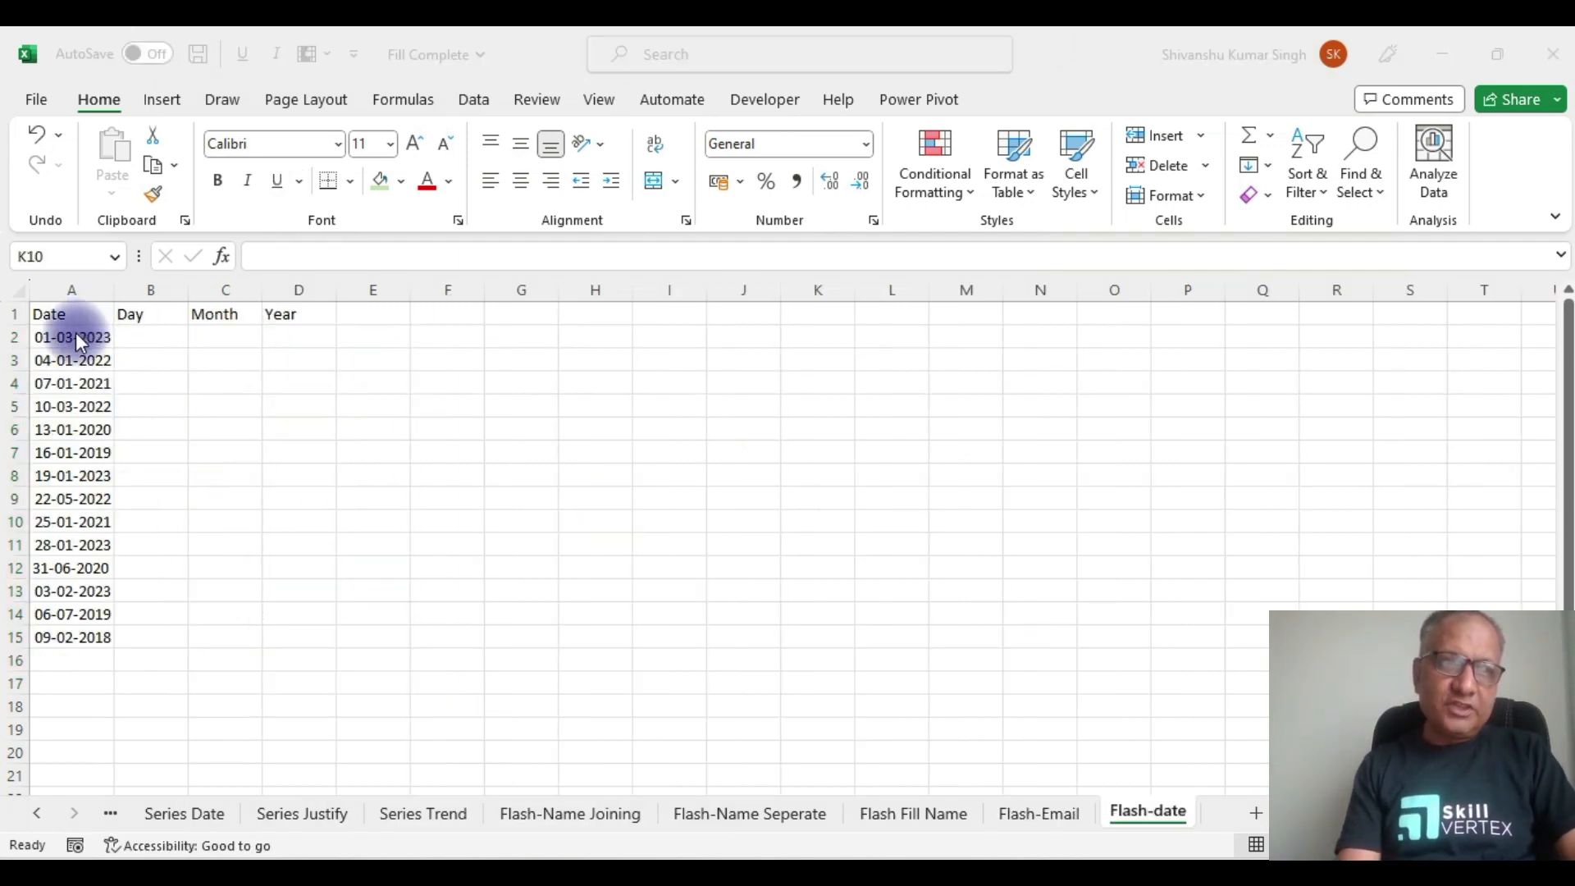
# Step: Flash Fill the Day column for all 14 dates, starting from 1 in B2
pyautogui.click(75, 333)
pyautogui.click(76, 333)
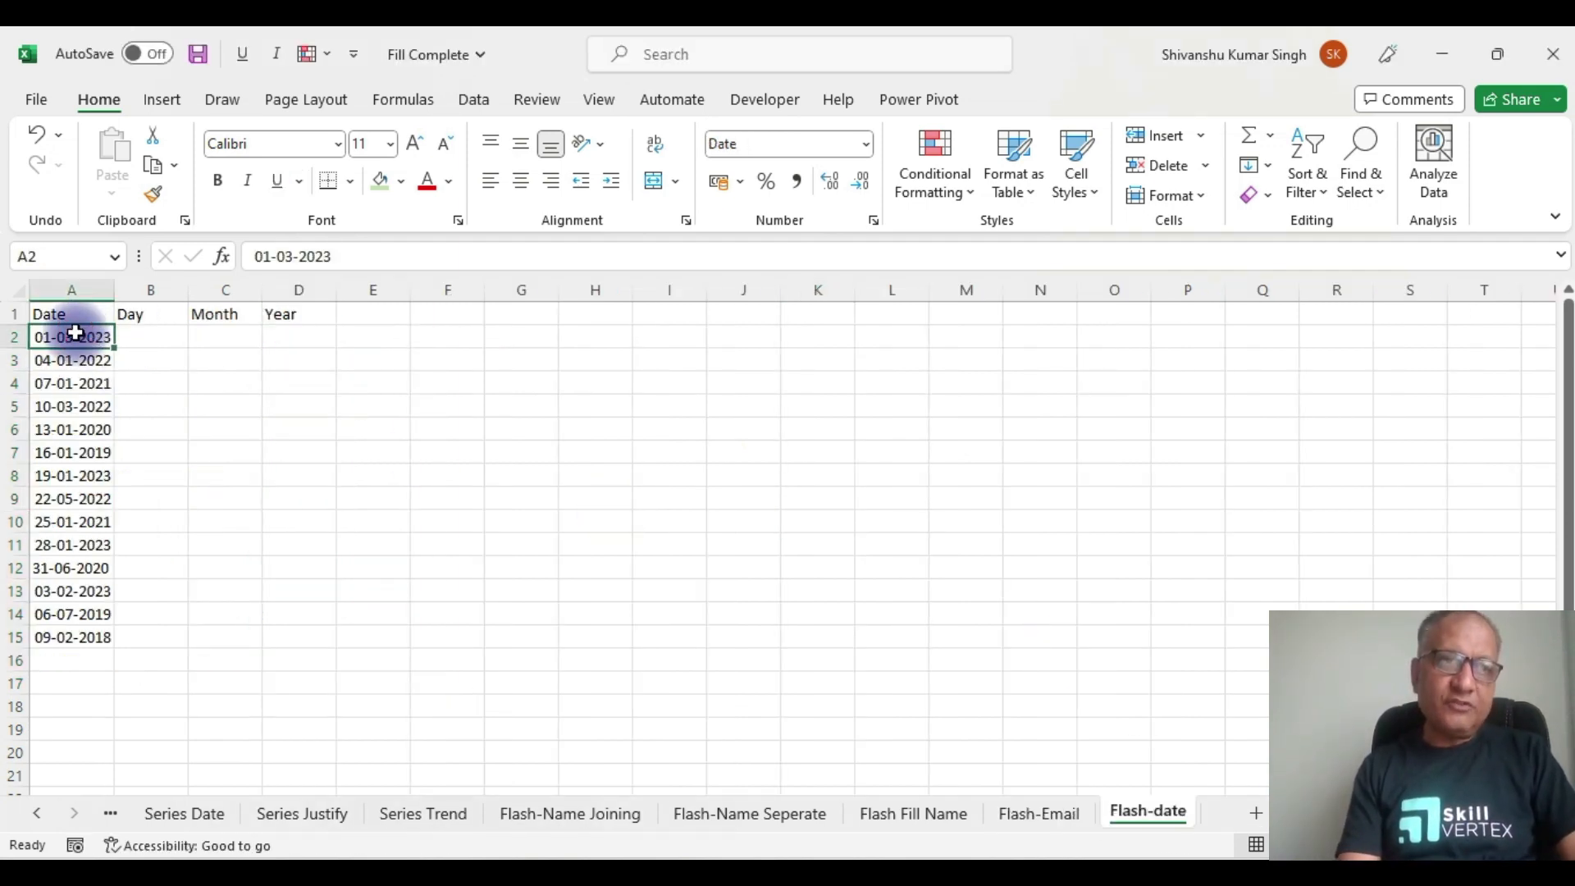
pyautogui.moveTo(66, 331); pyautogui.dragTo(72, 633)
pyautogui.click(148, 336)
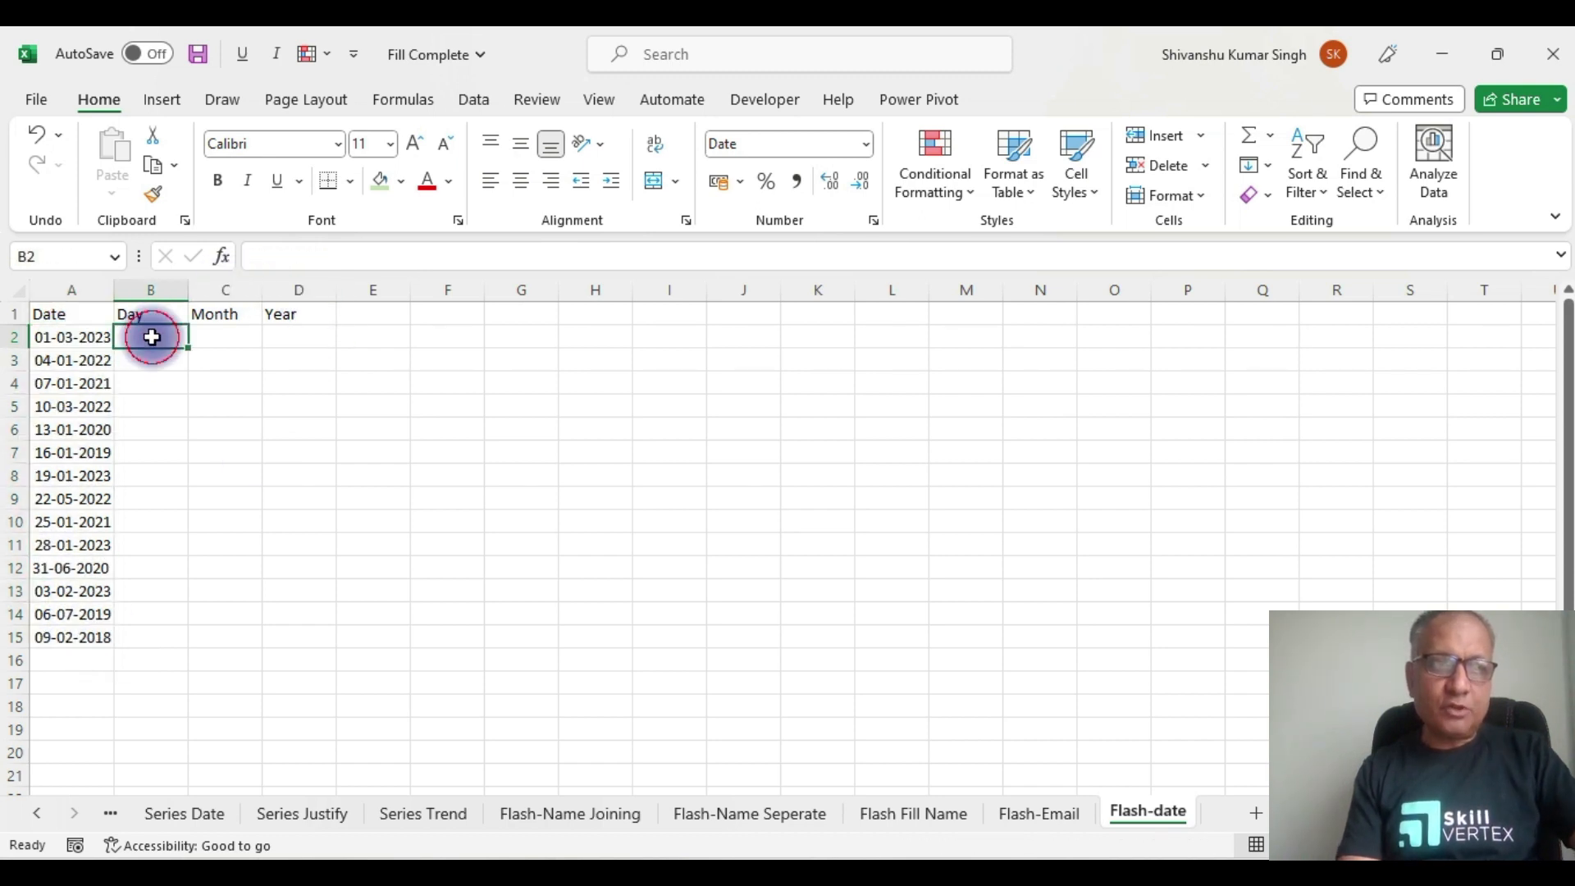
pyautogui.write('1')
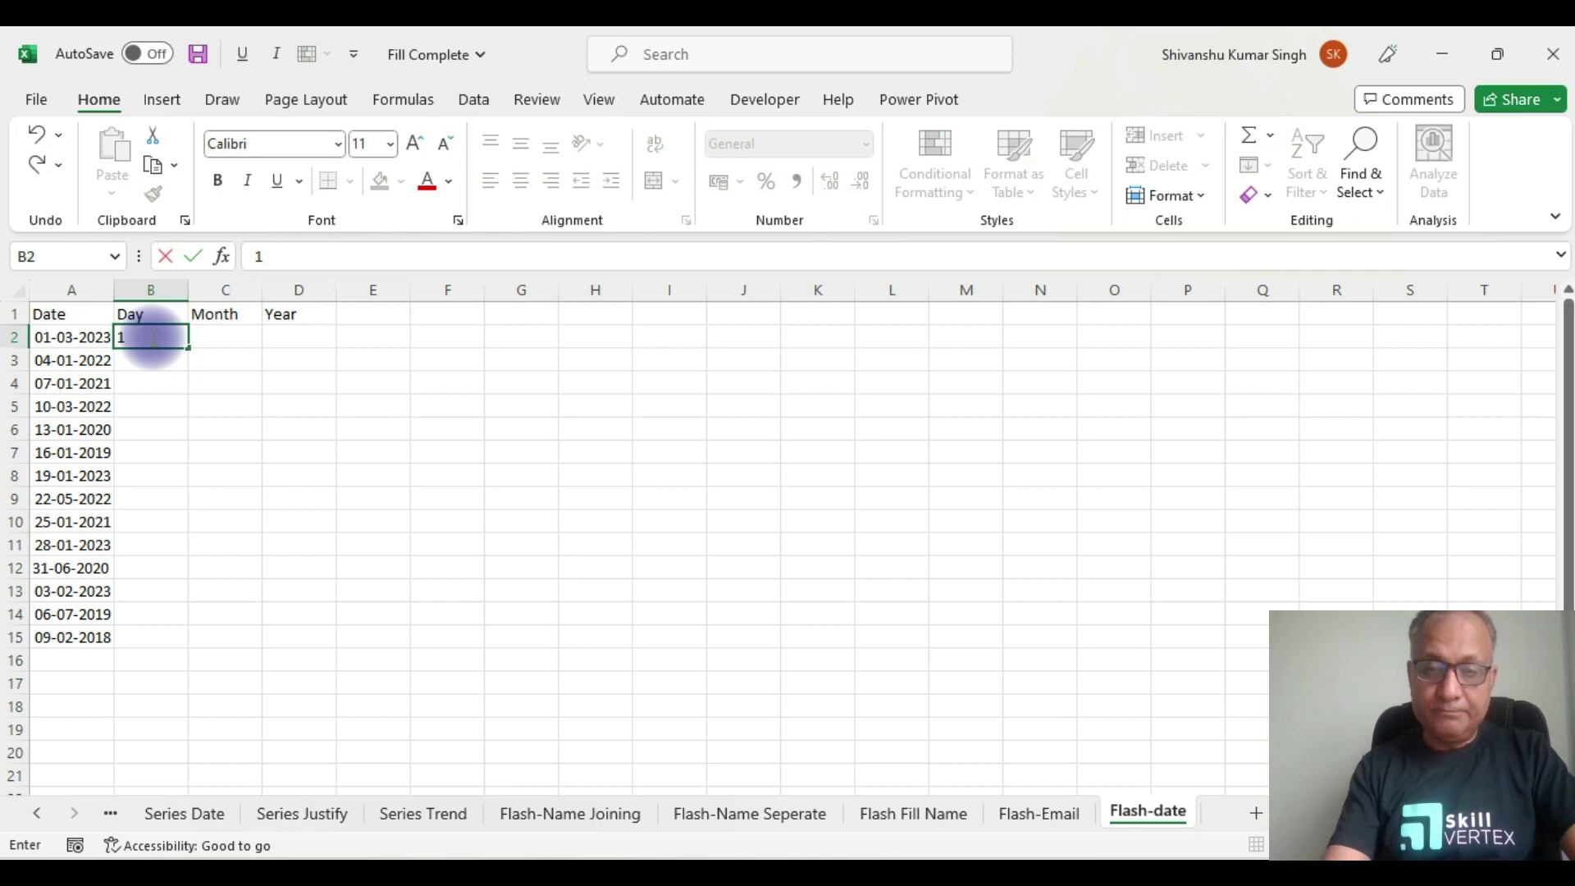
pyautogui.press('Return')
pyautogui.press('Left')
pyautogui.hotkey('ctrl', 'Down')
pyautogui.press('Right')
pyautogui.hotkey('ctrl', 'shift', 'Up')
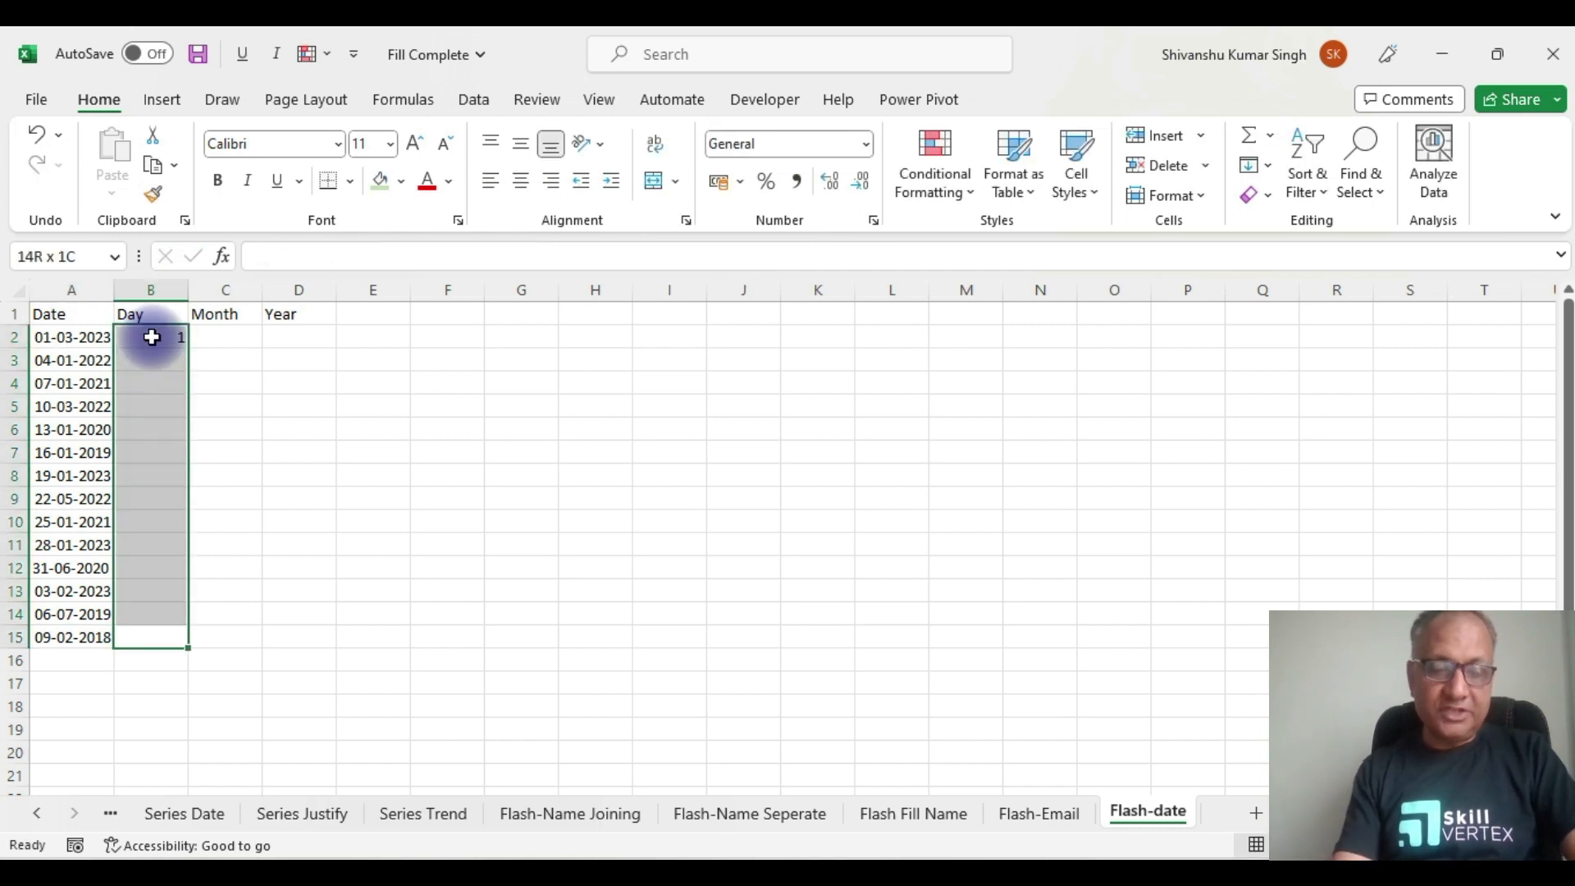
pyautogui.hotkey('ctrl', 'e')
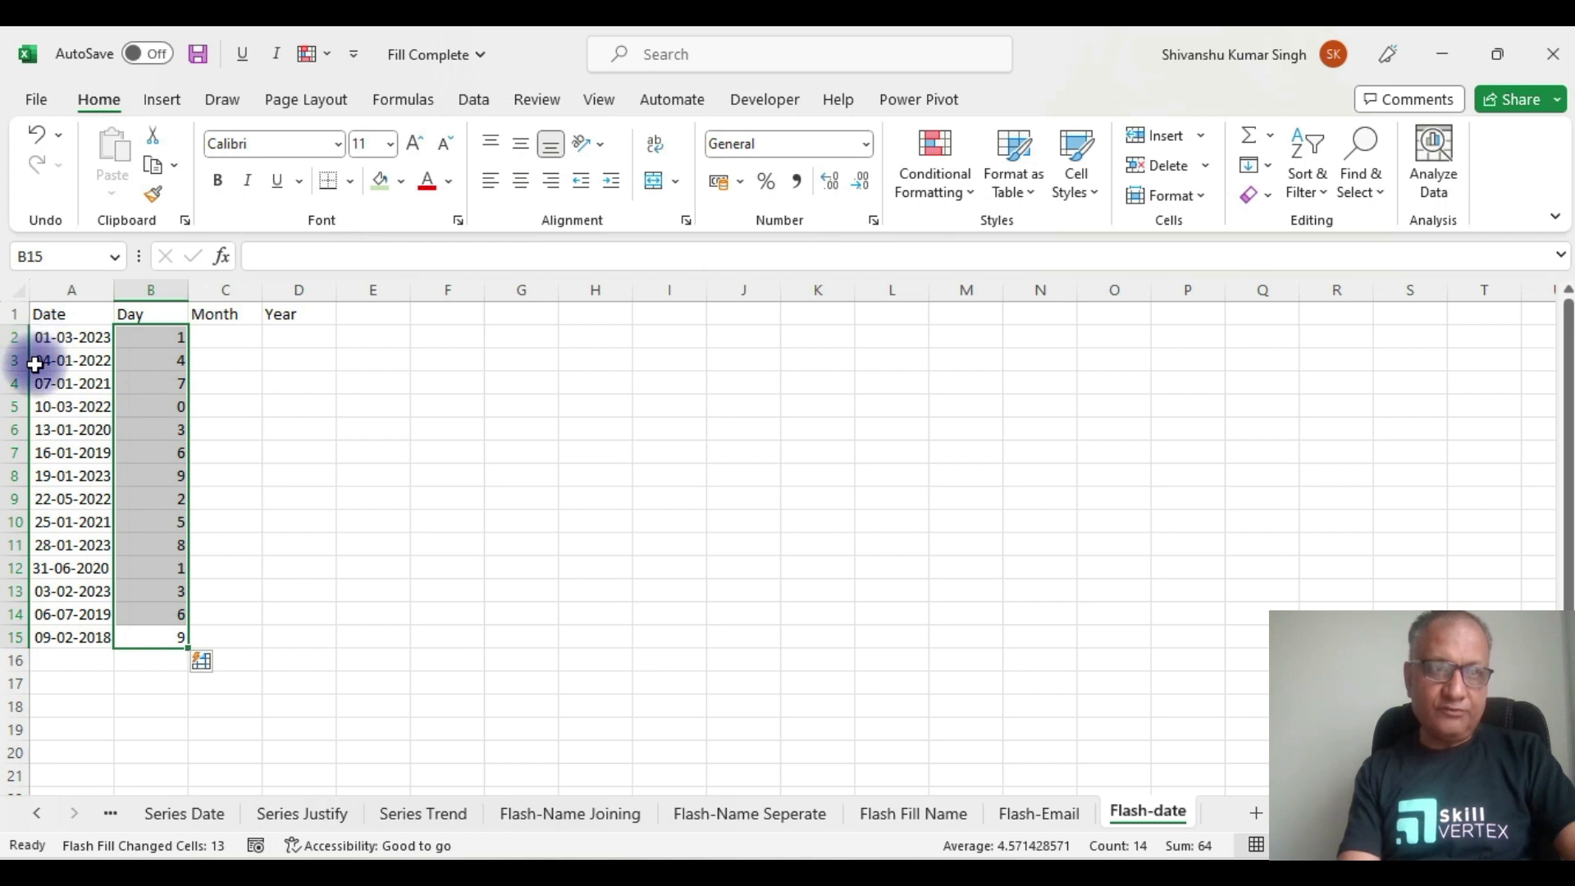
# Step: Enter 3 in C2 and Flash Fill the month numbers down C2:C15
pyautogui.click(220, 334)
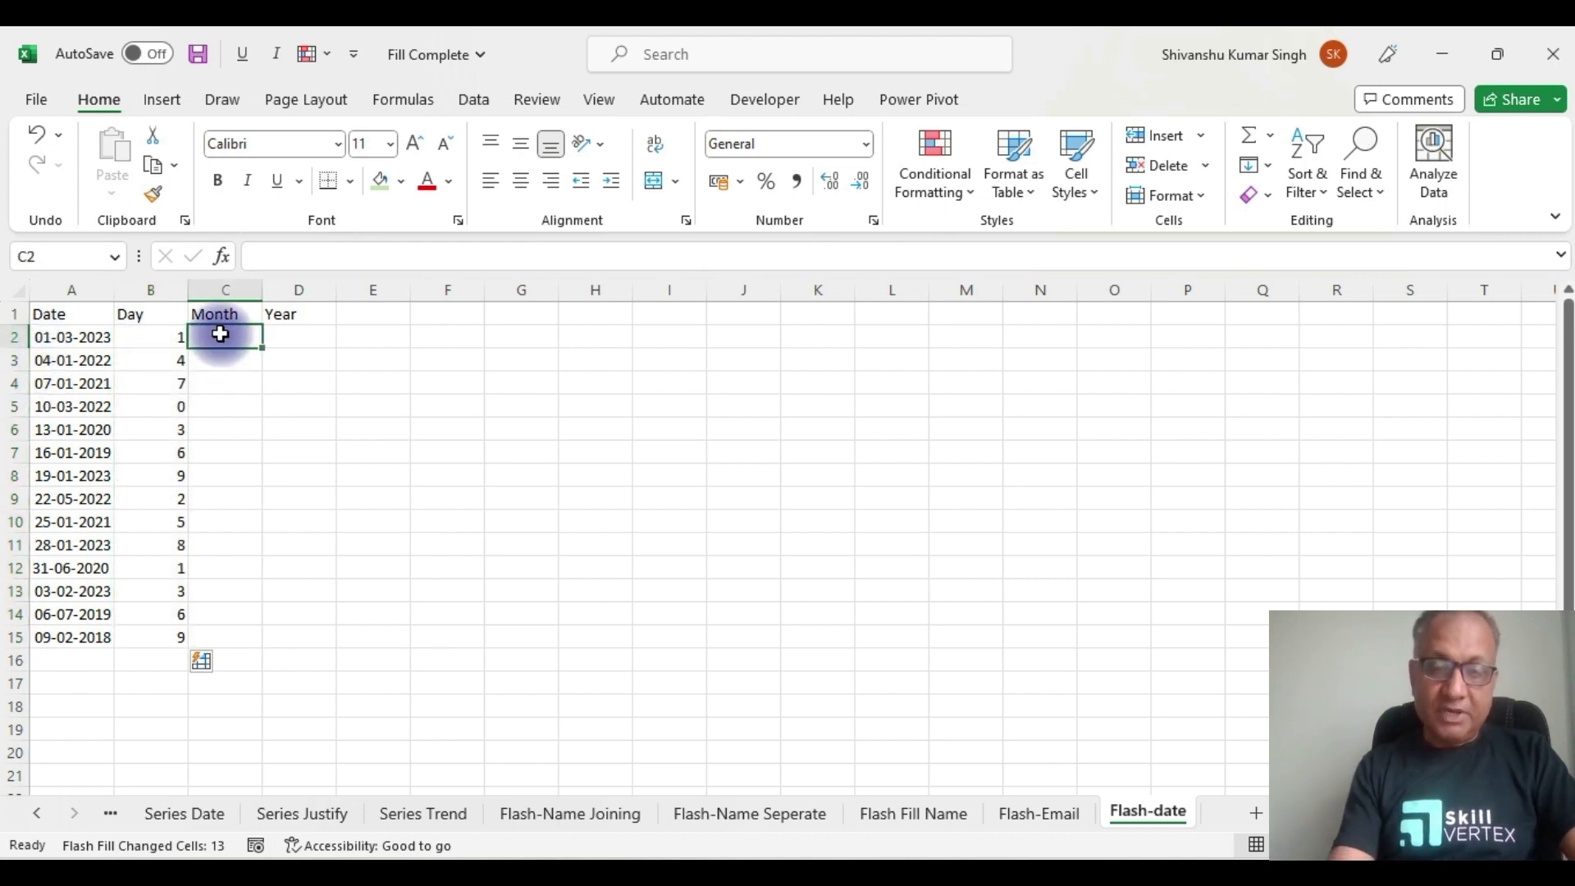
pyautogui.write('3')
pyautogui.click(152, 334)
pyautogui.hotkey('ctrl', 'Down')
pyautogui.press('Right')
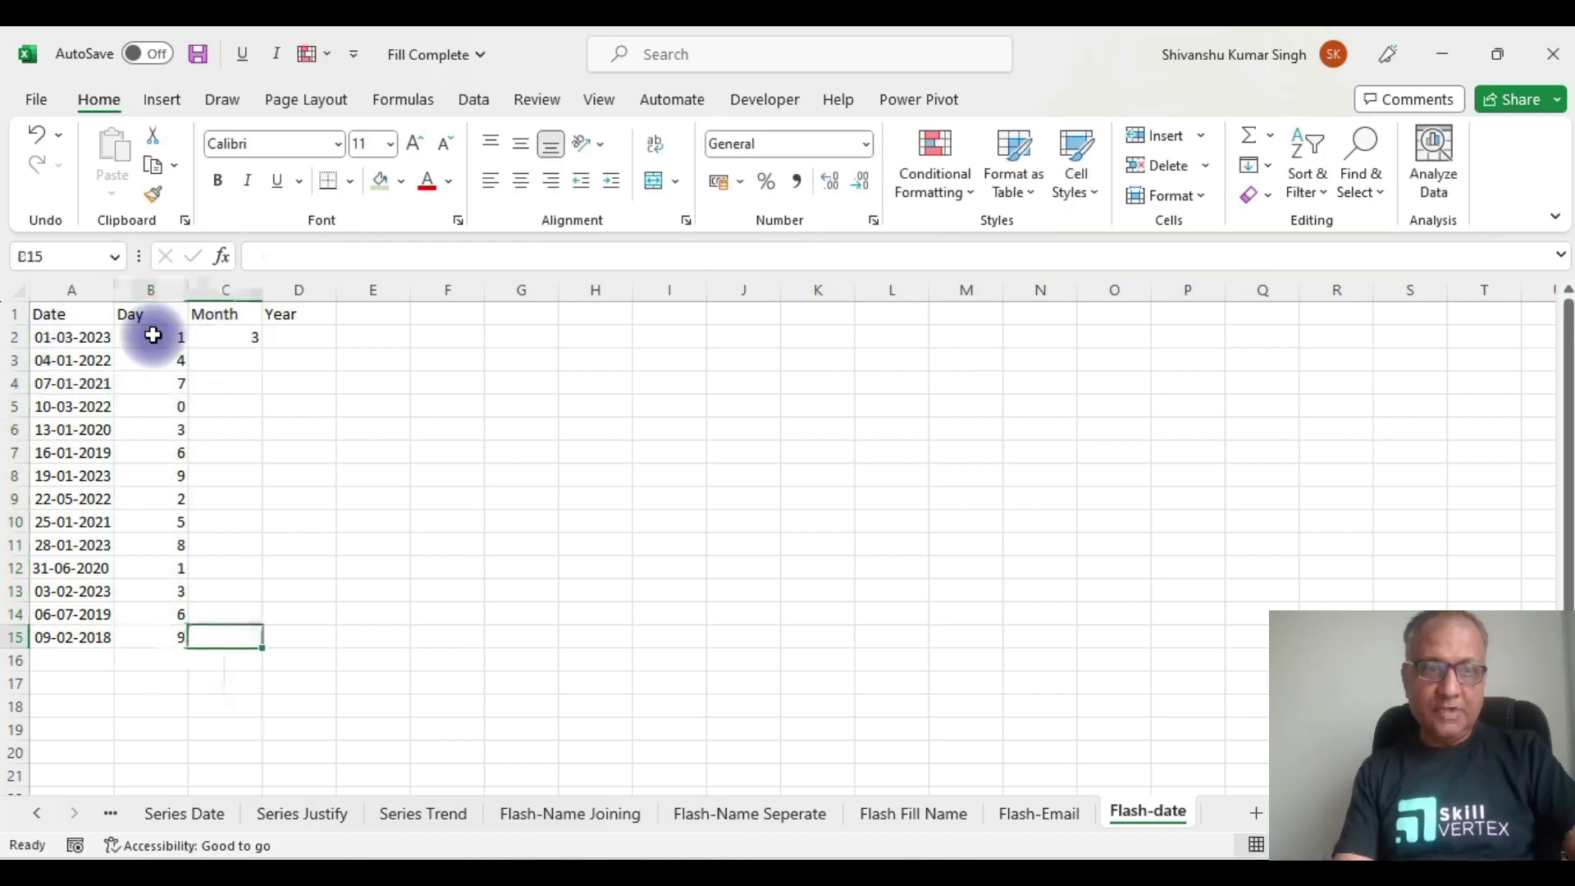
pyautogui.hotkey('ctrl', 'shift', 'Up')
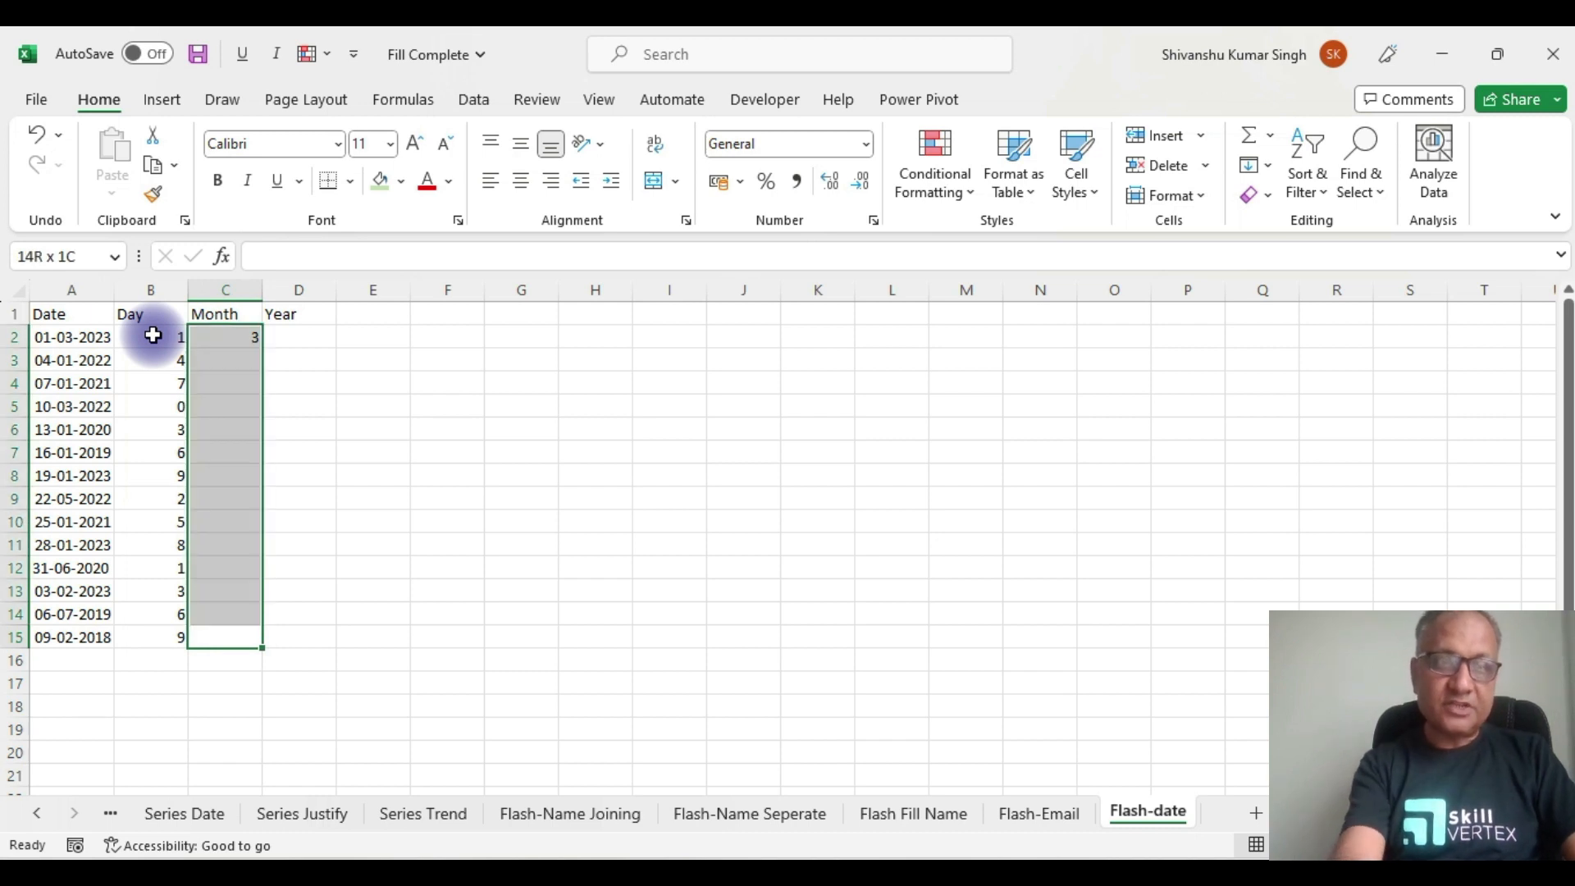
pyautogui.hotkey('ctrl', 'e')
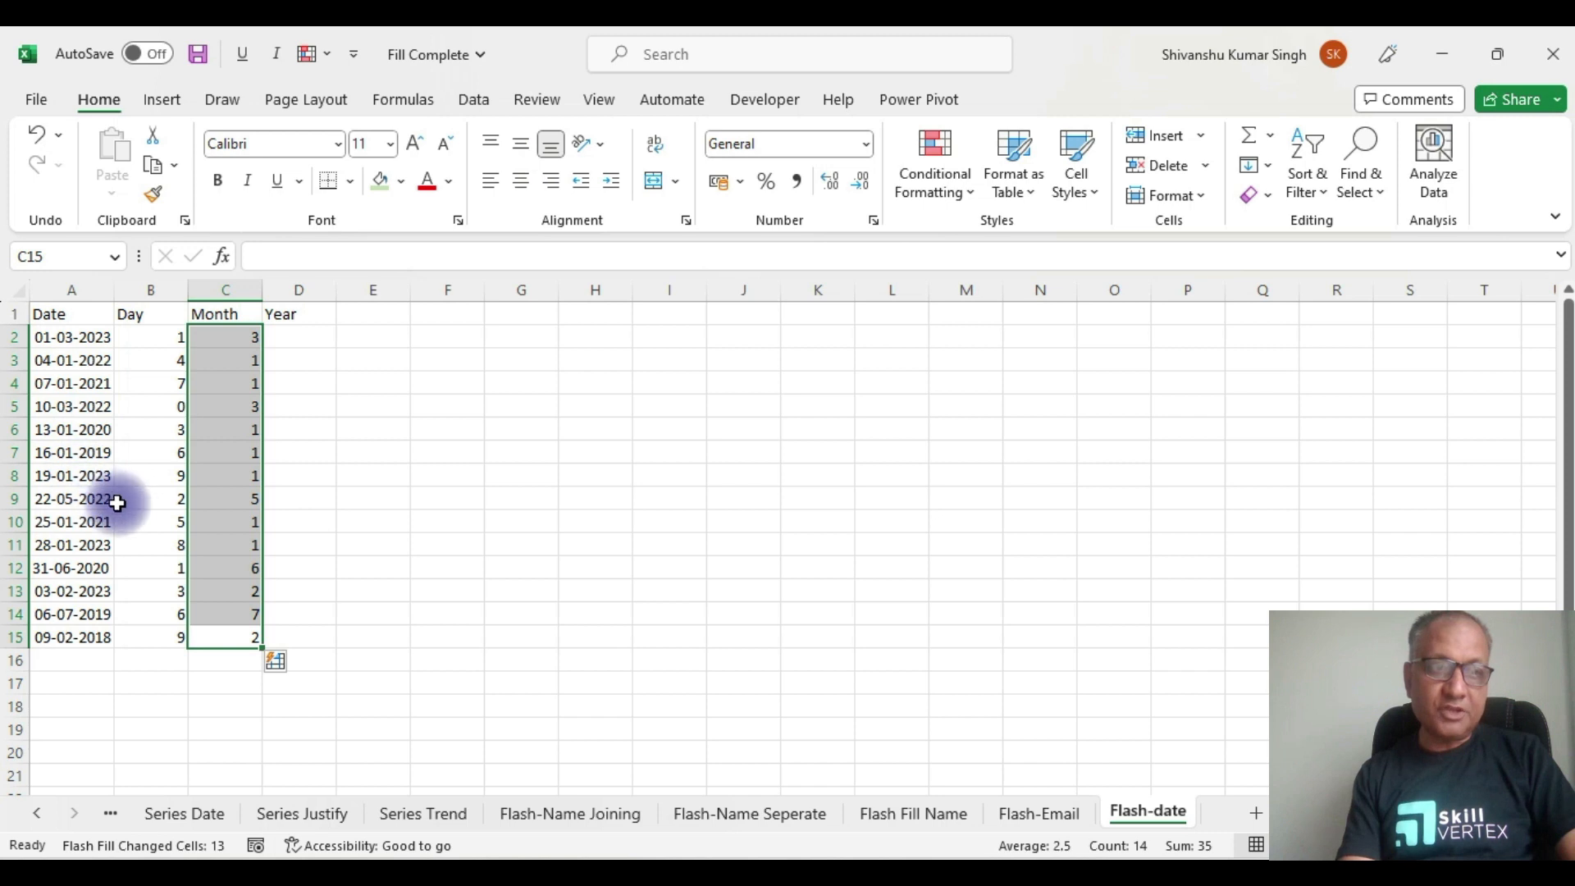
pyautogui.click(292, 336)
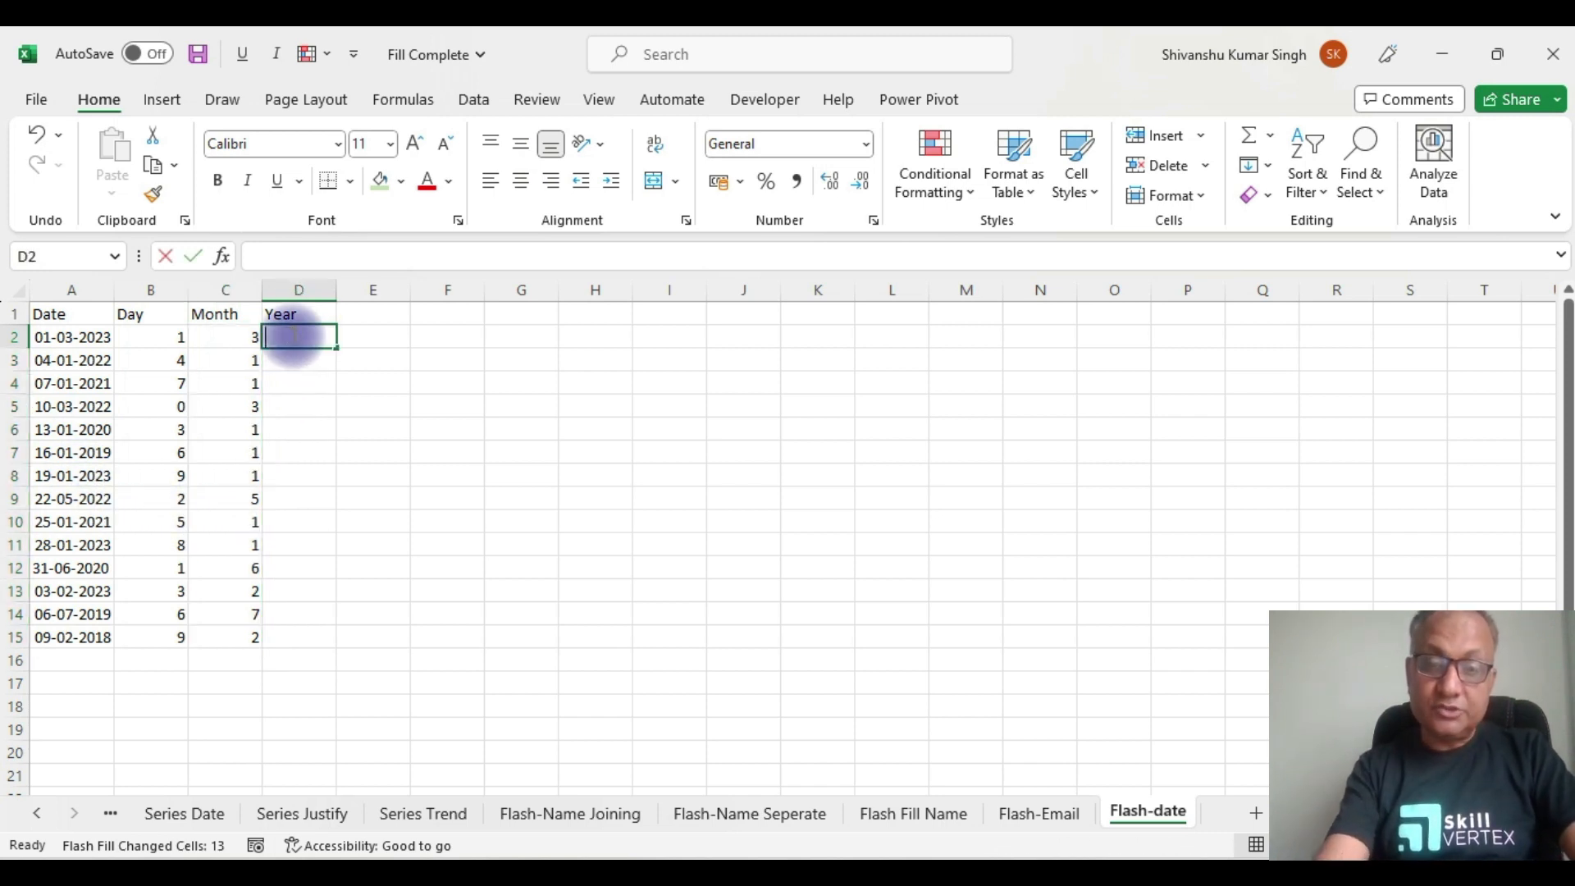
# Step: Enter 2023 in D2 and Flash Fill the four-digit years down D2:D15
pyautogui.write('2023')
pyautogui.click(439, 454)
pyautogui.click(242, 338)
pyautogui.hotkey('ctrl', 'Down')
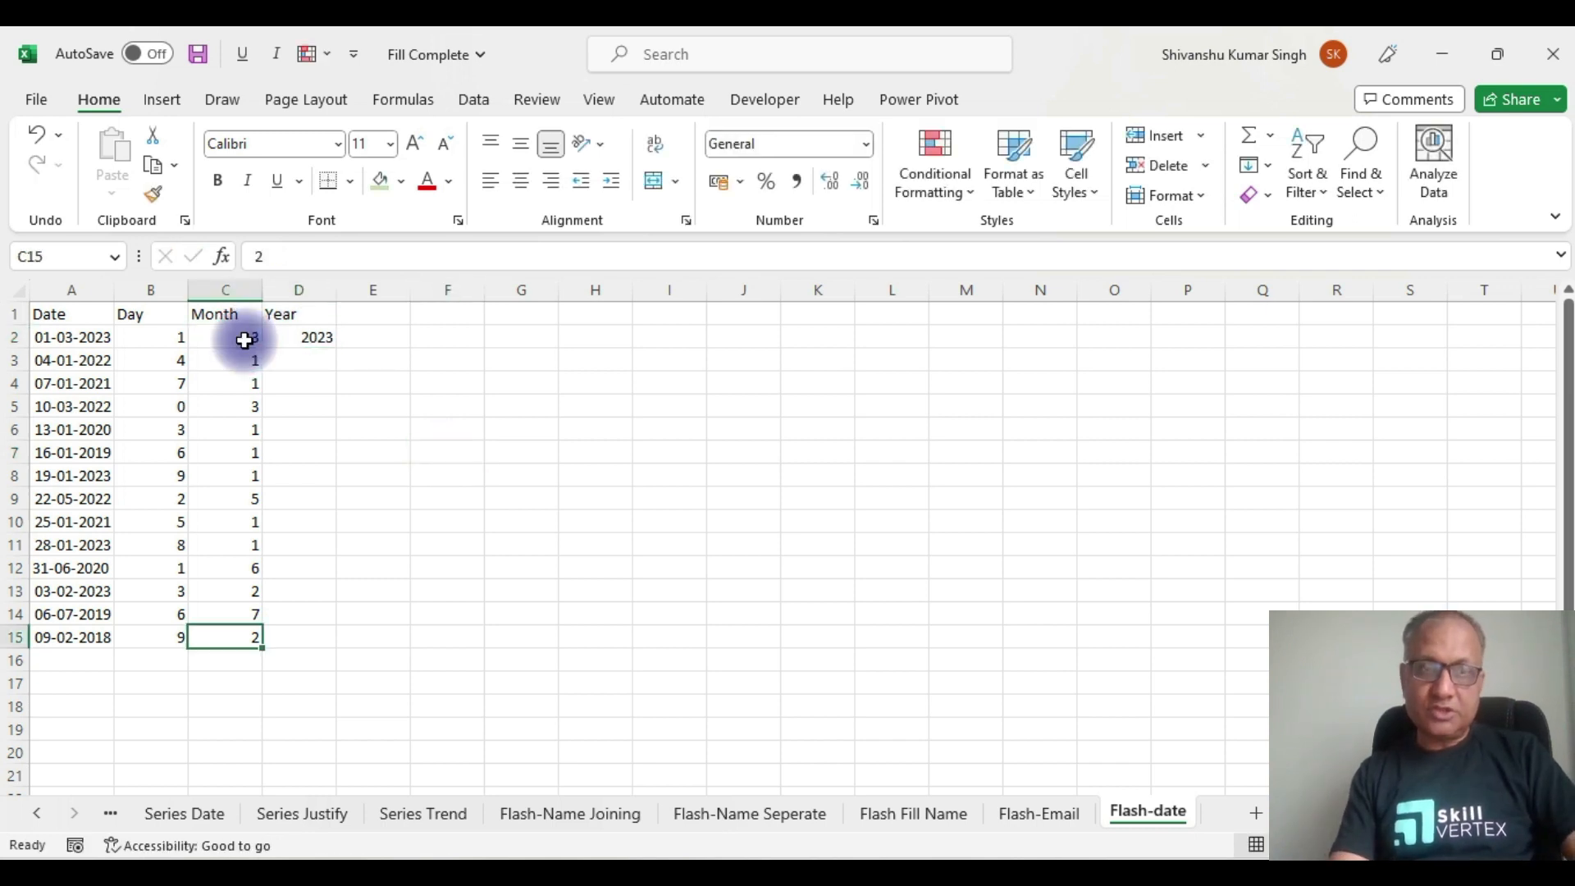
pyautogui.press('Right')
pyautogui.hotkey('ctrl', 'shift', 'Up')
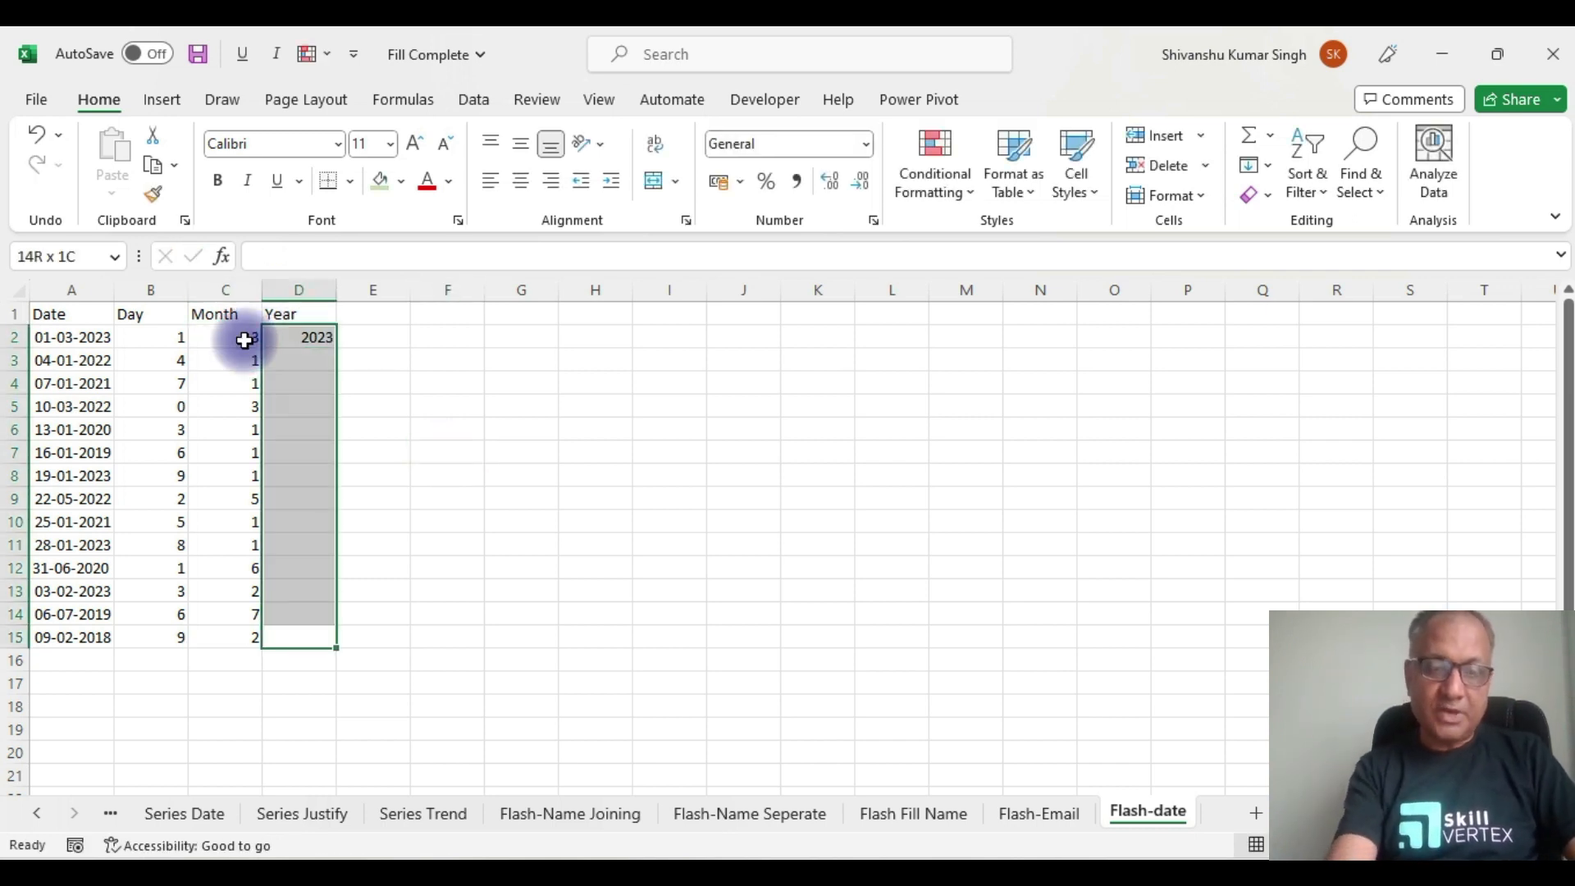
pyautogui.hotkey('ctrl', 'e')
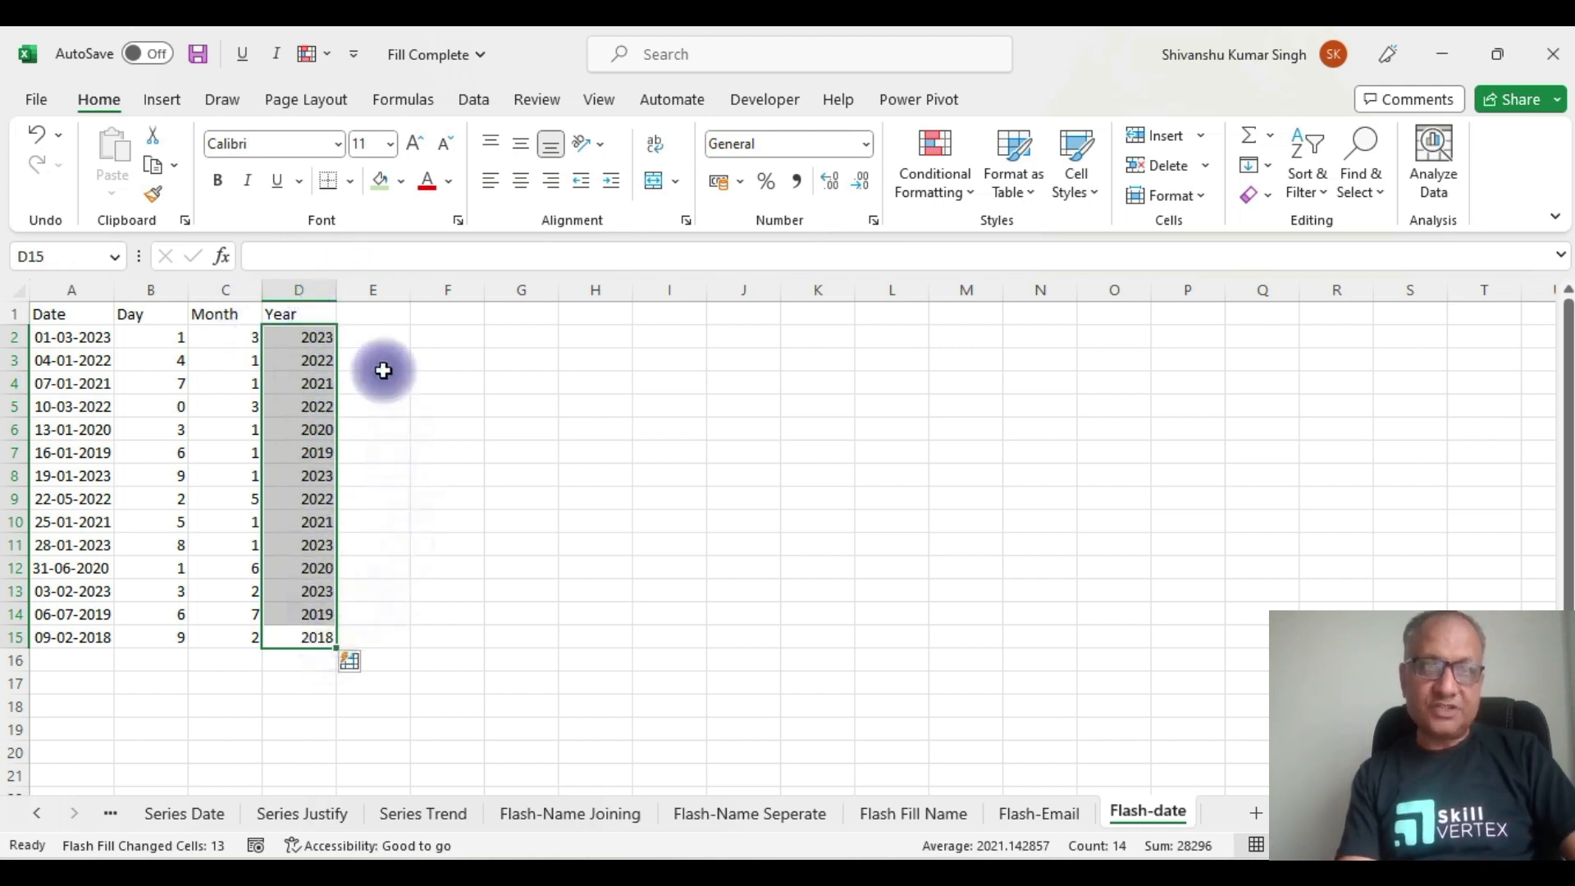
pyautogui.click(370, 307)
# Step: Head E1 'Switch', enter 03-01-2023 in E2, and Flash Fill E2:E15
pyautogui.write('Sw')
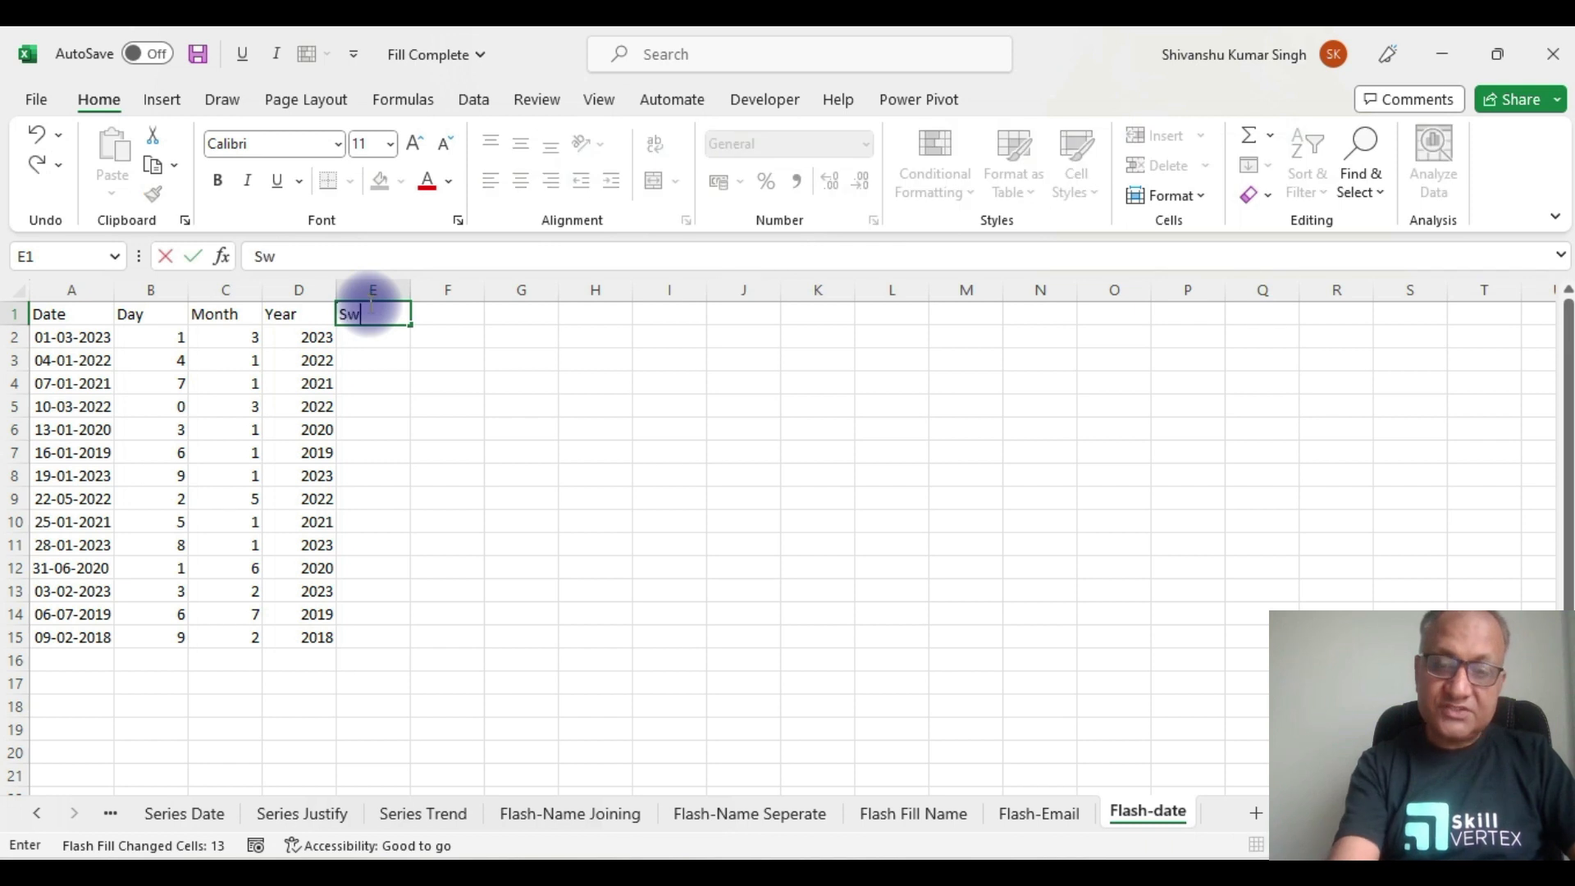
pyautogui.write('itch')
pyautogui.click(456, 381)
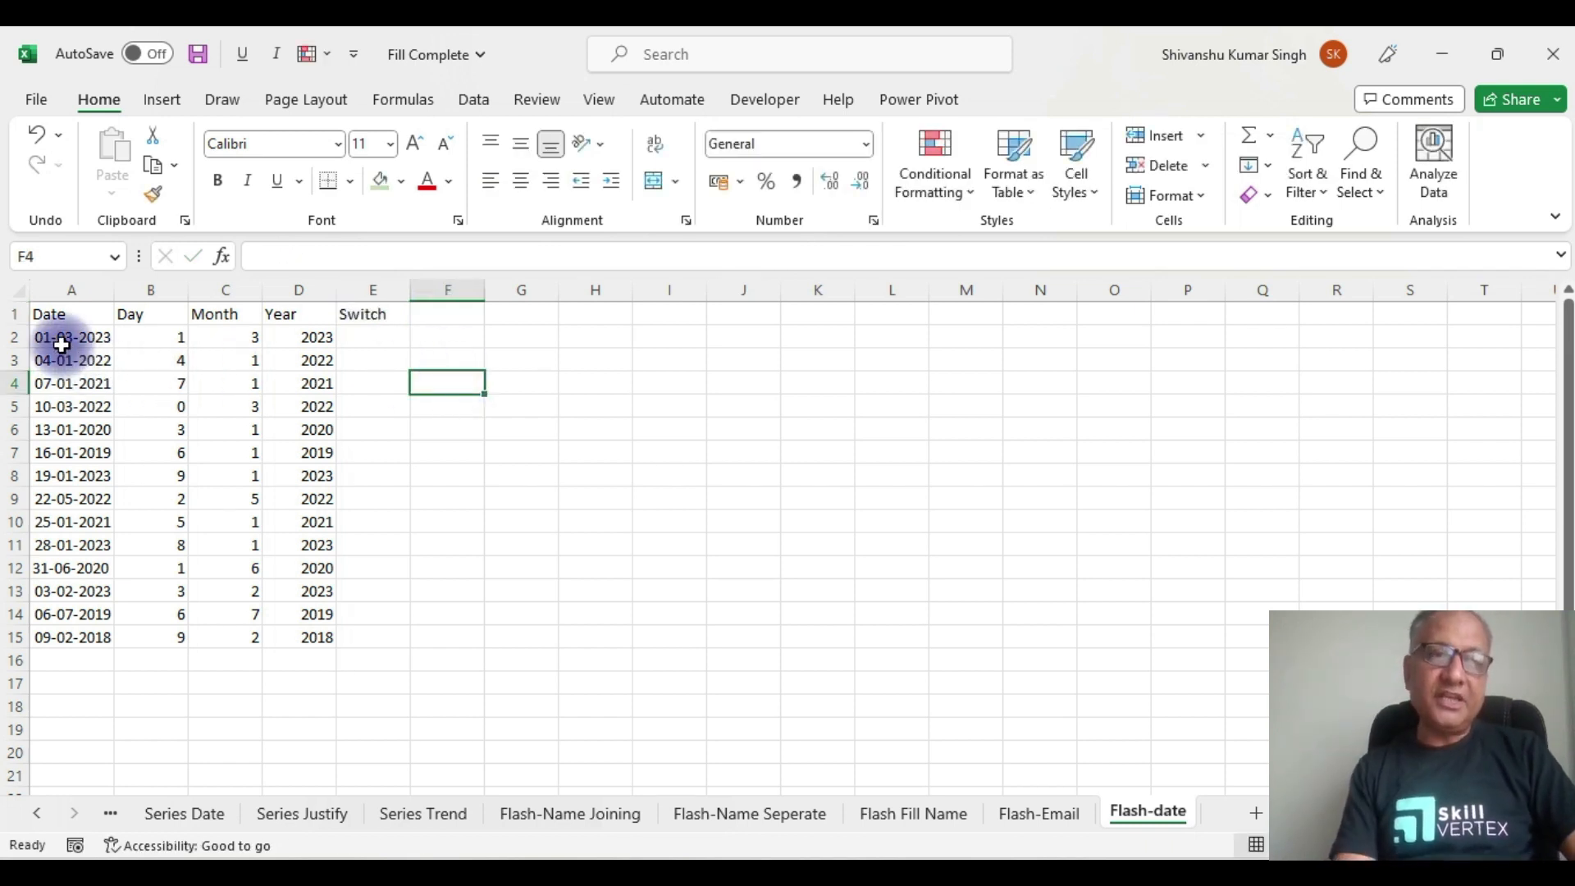
pyautogui.click(365, 334)
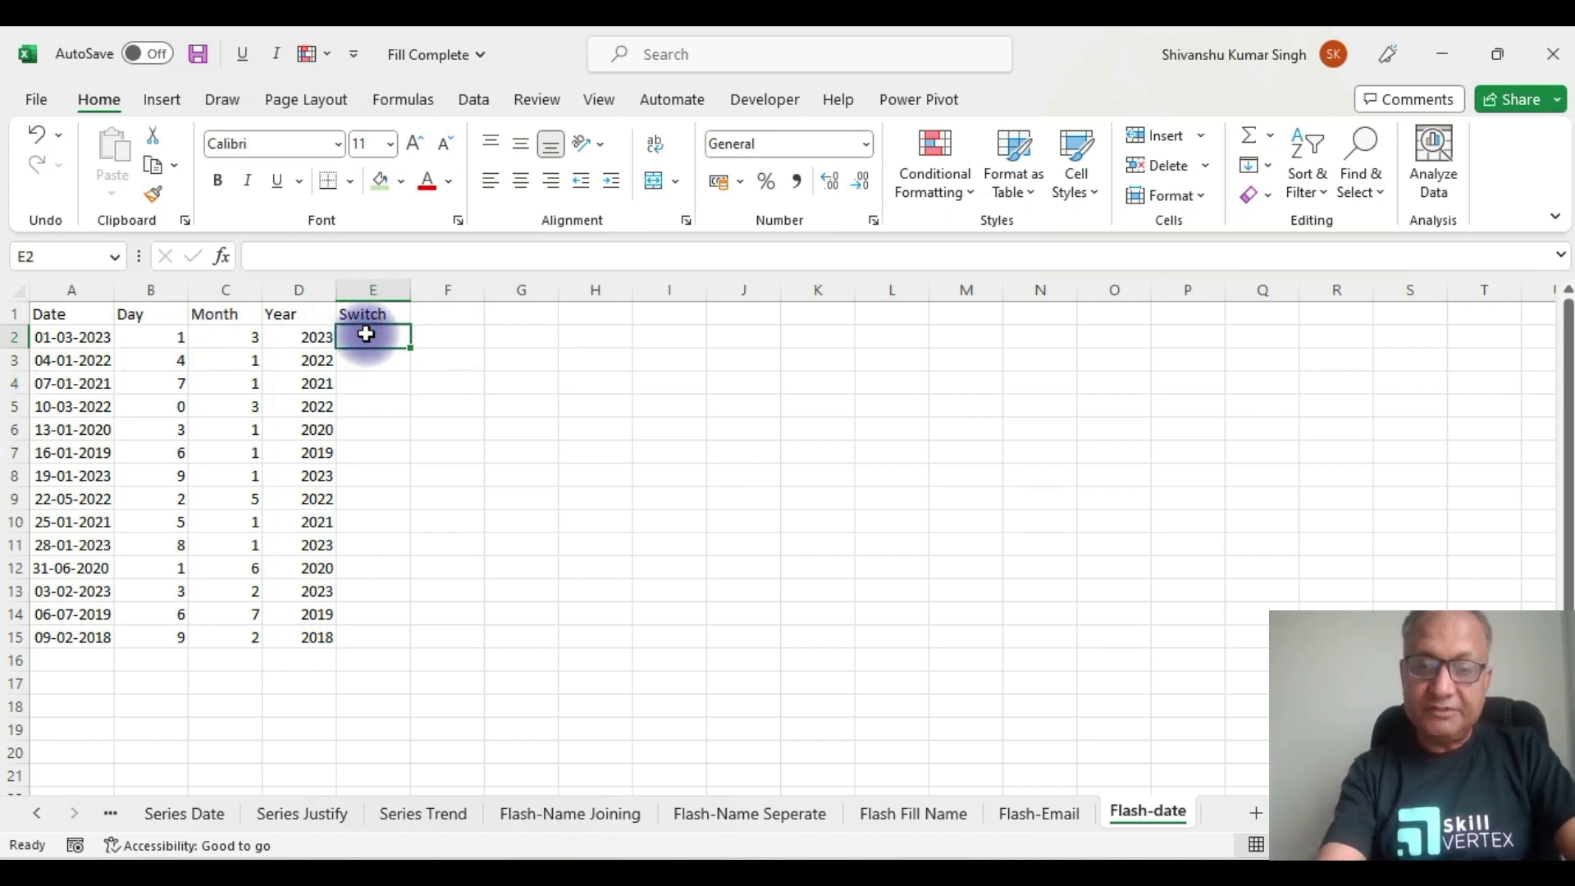
pyautogui.write('03-01-2023')
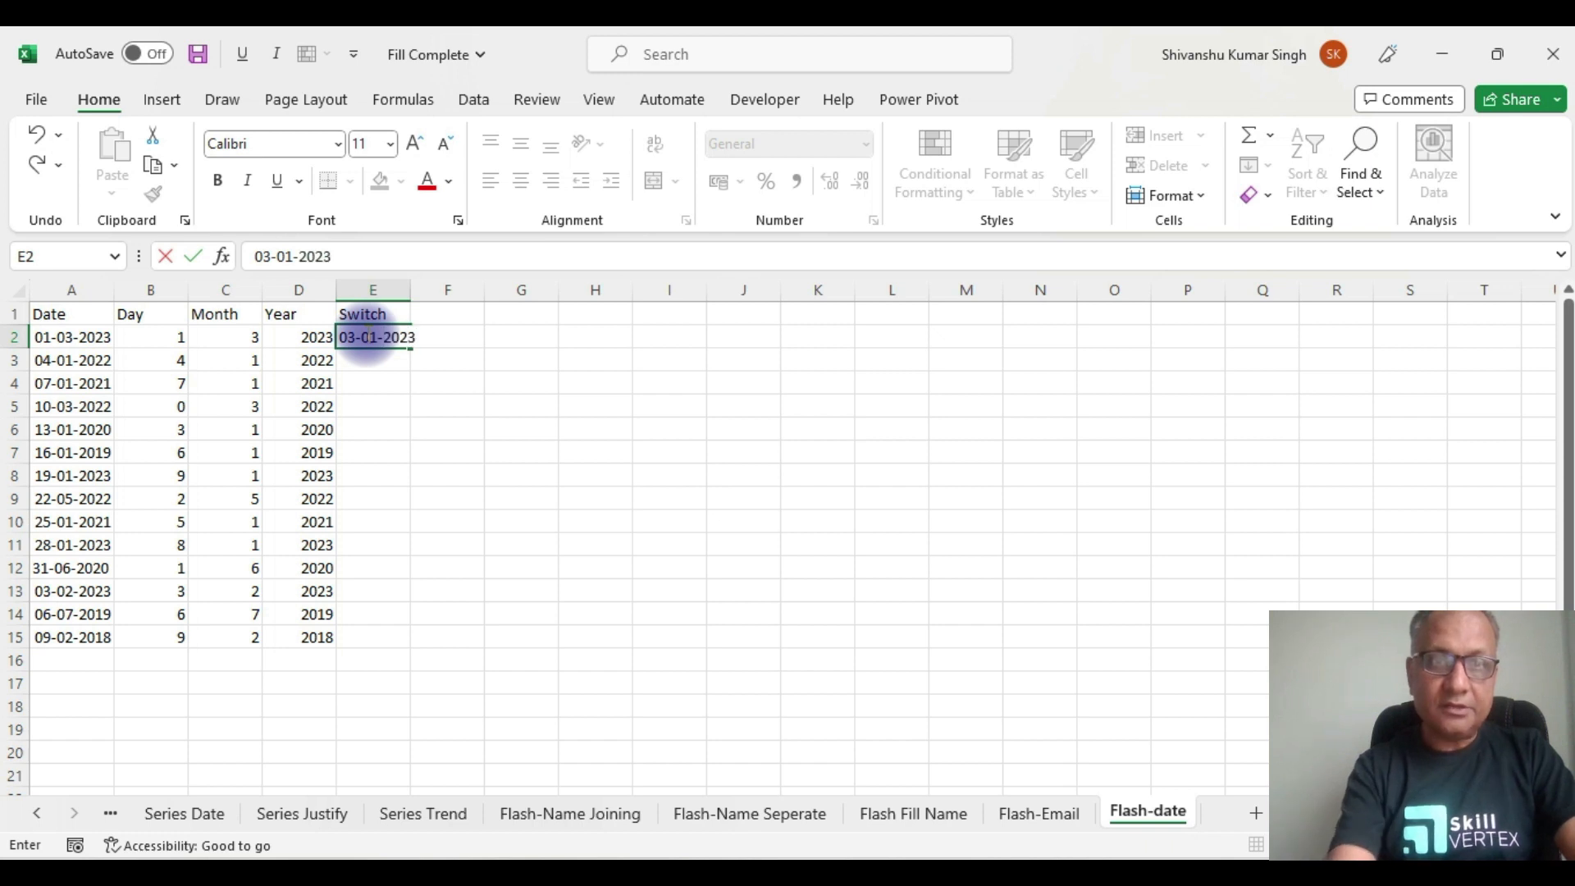
pyautogui.click(520, 449)
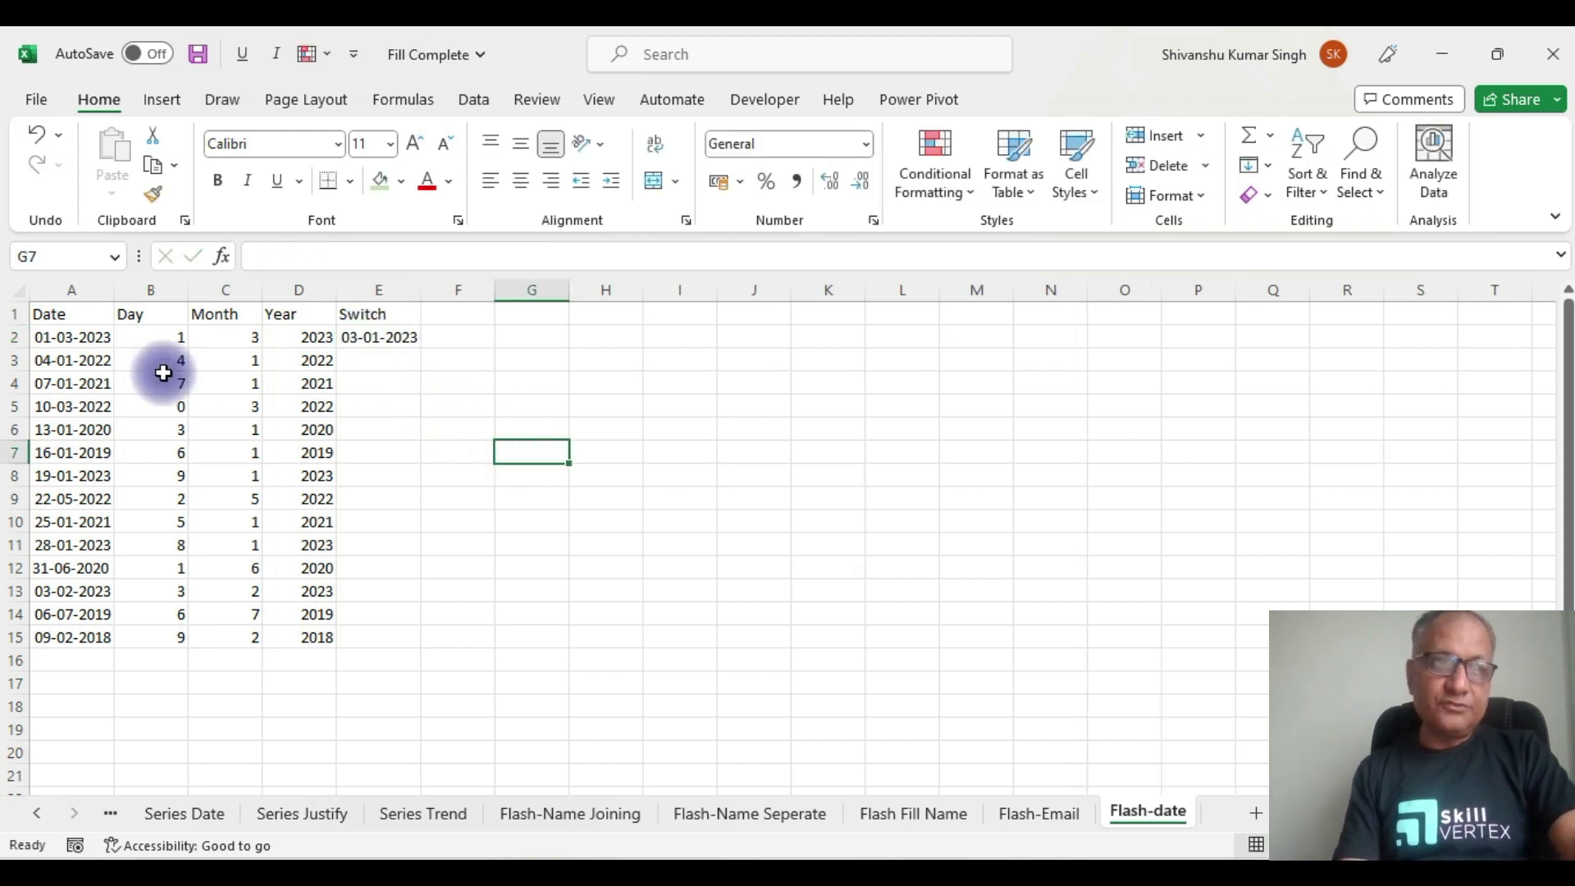
pyautogui.moveTo(374, 339); pyautogui.dragTo(365, 635)
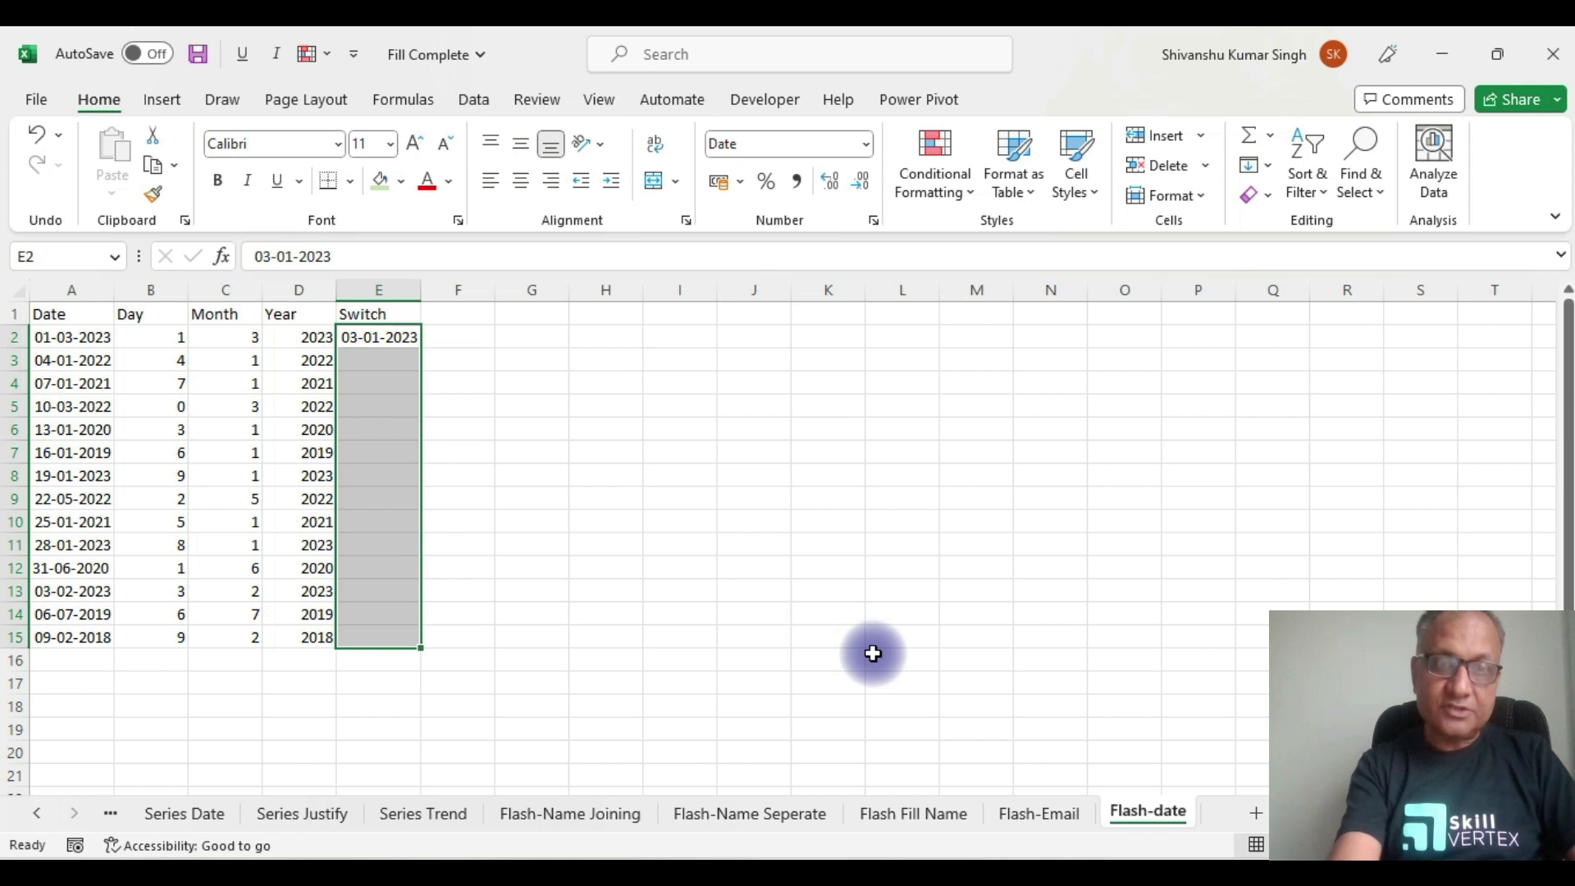
pyautogui.hotkey('ctrl', 'e')
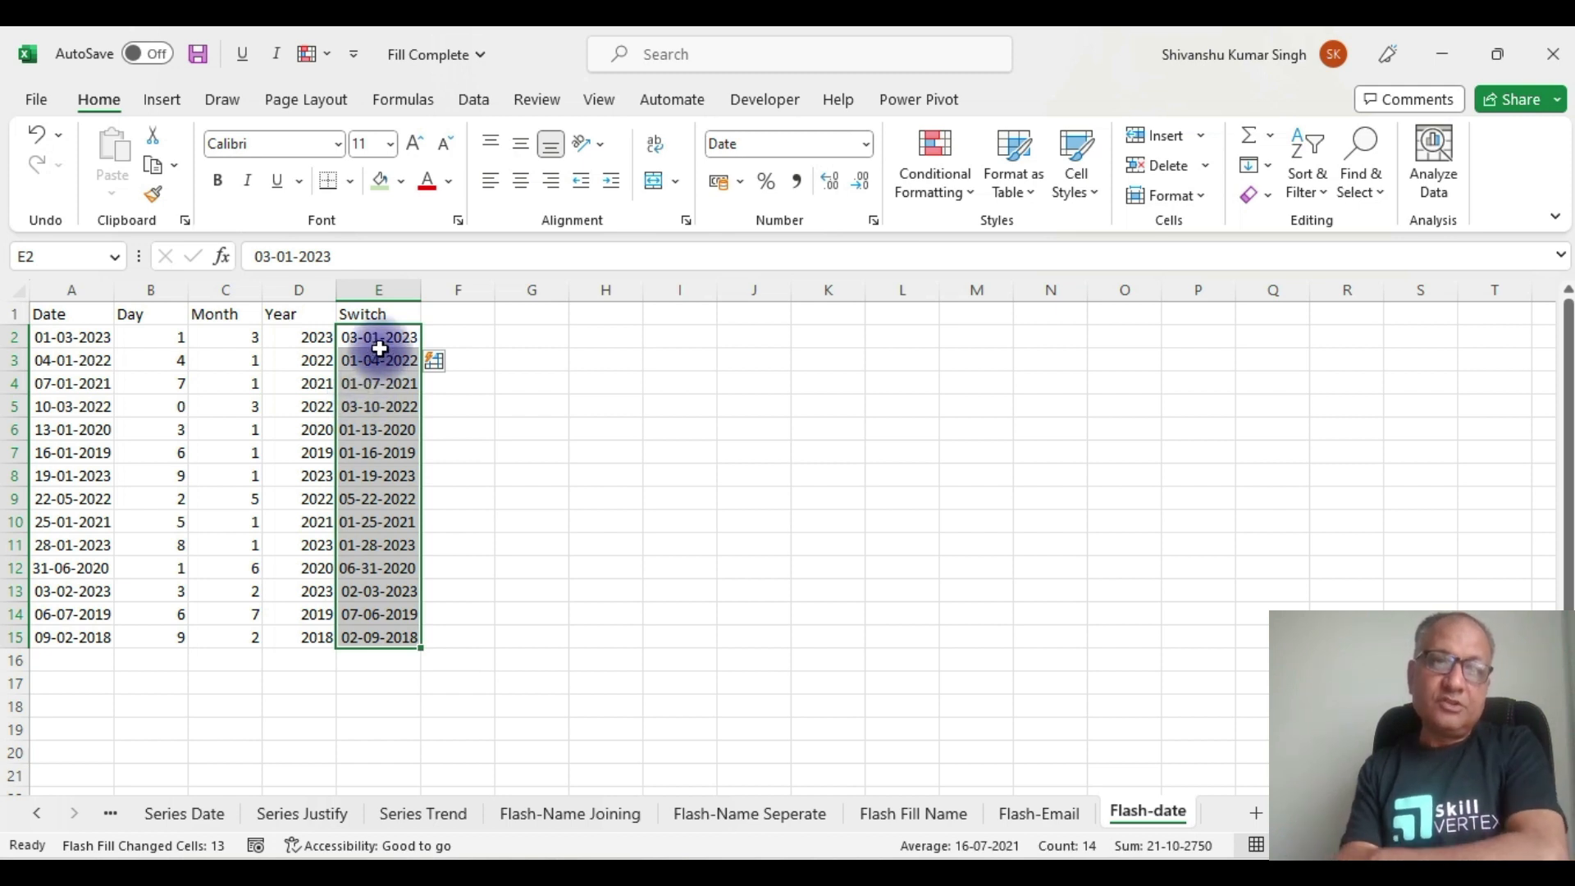
# Step: Enter 2023-03-01 in F2 as the first year-month-day date
pyautogui.click(451, 313)
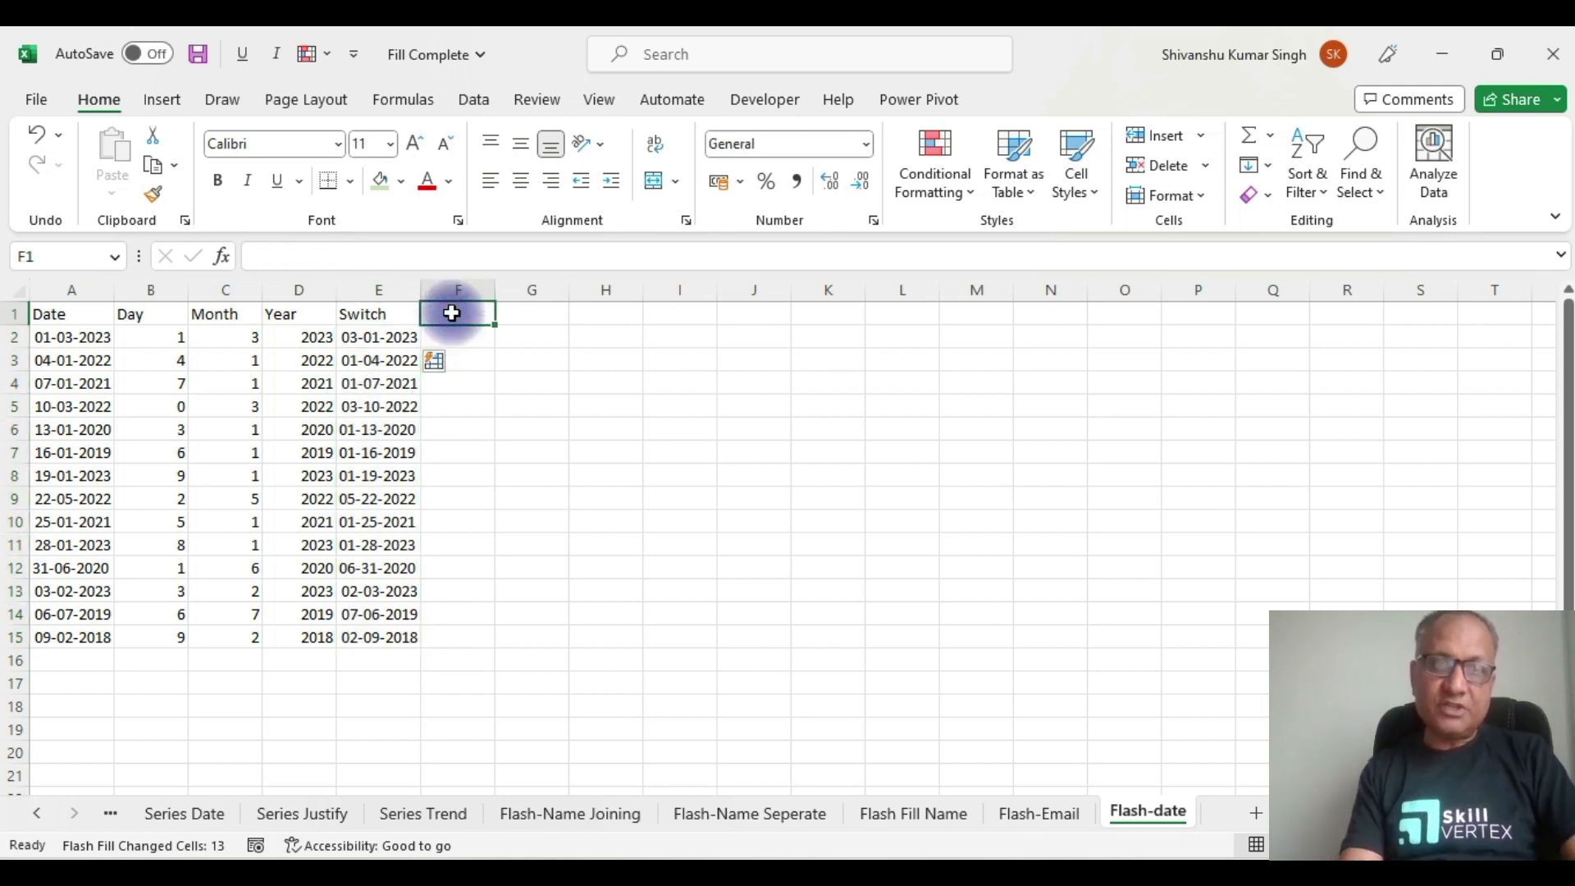
pyautogui.click(457, 339)
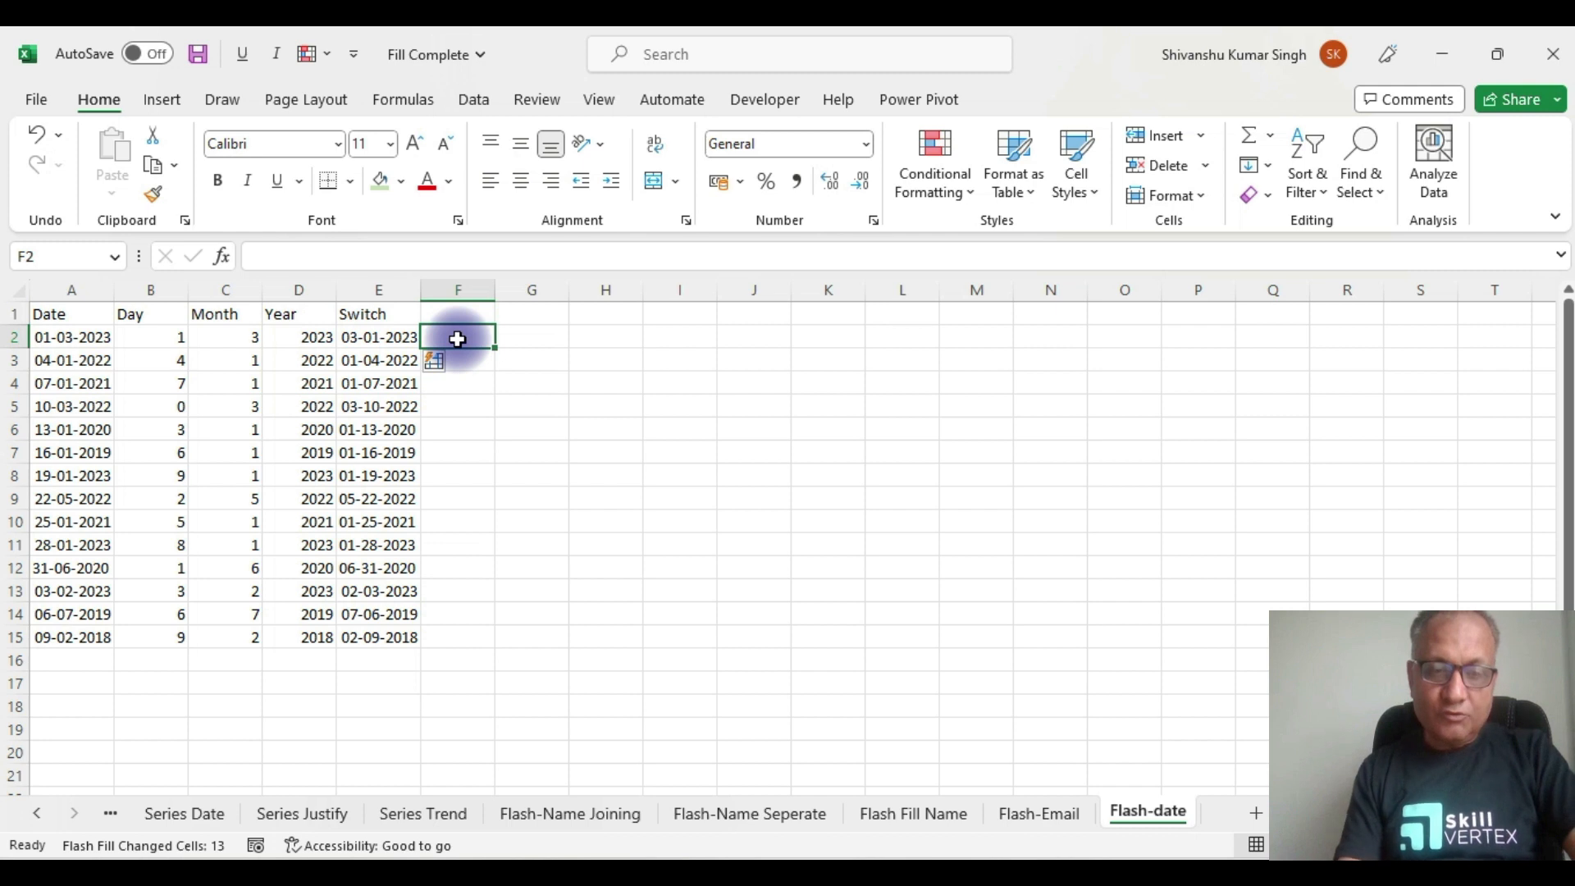
pyautogui.write('2023')
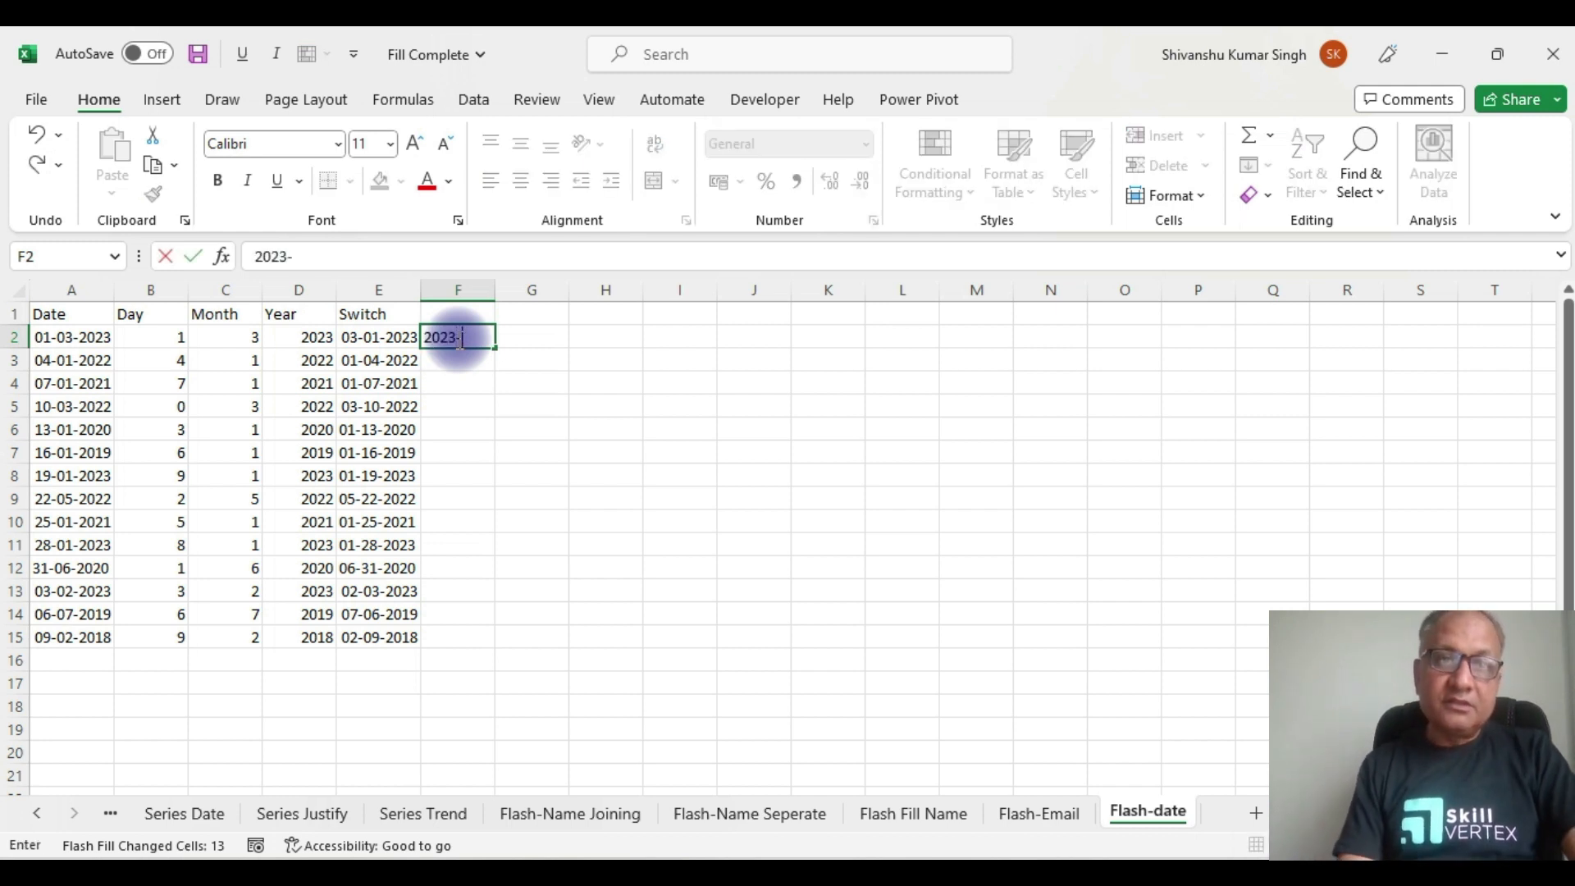
pyautogui.write('-03=0')
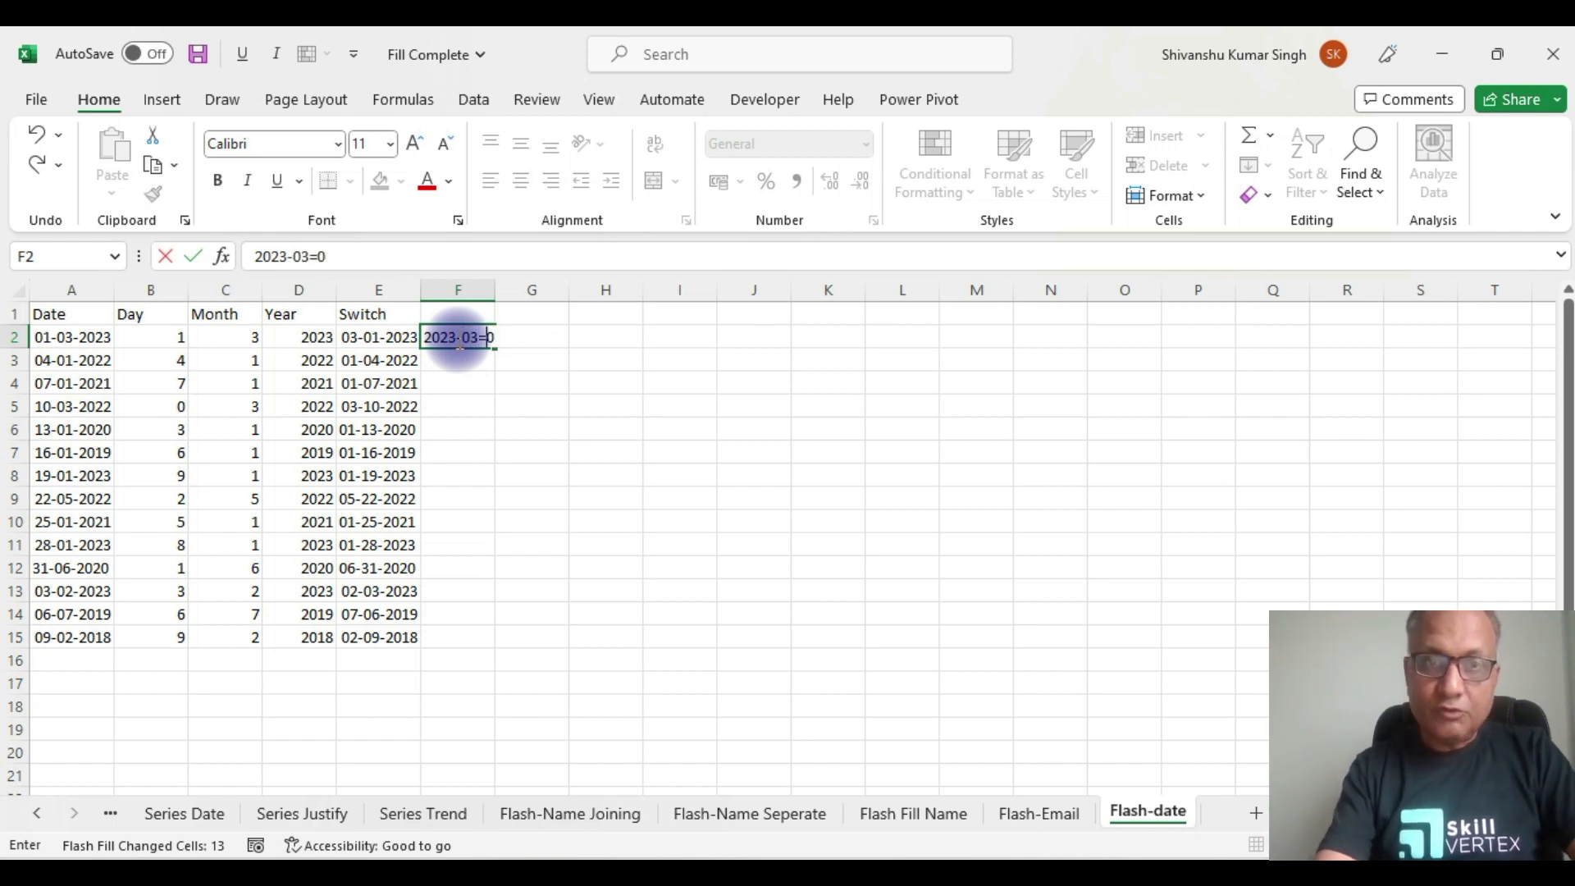
pyautogui.press('BackSpace')
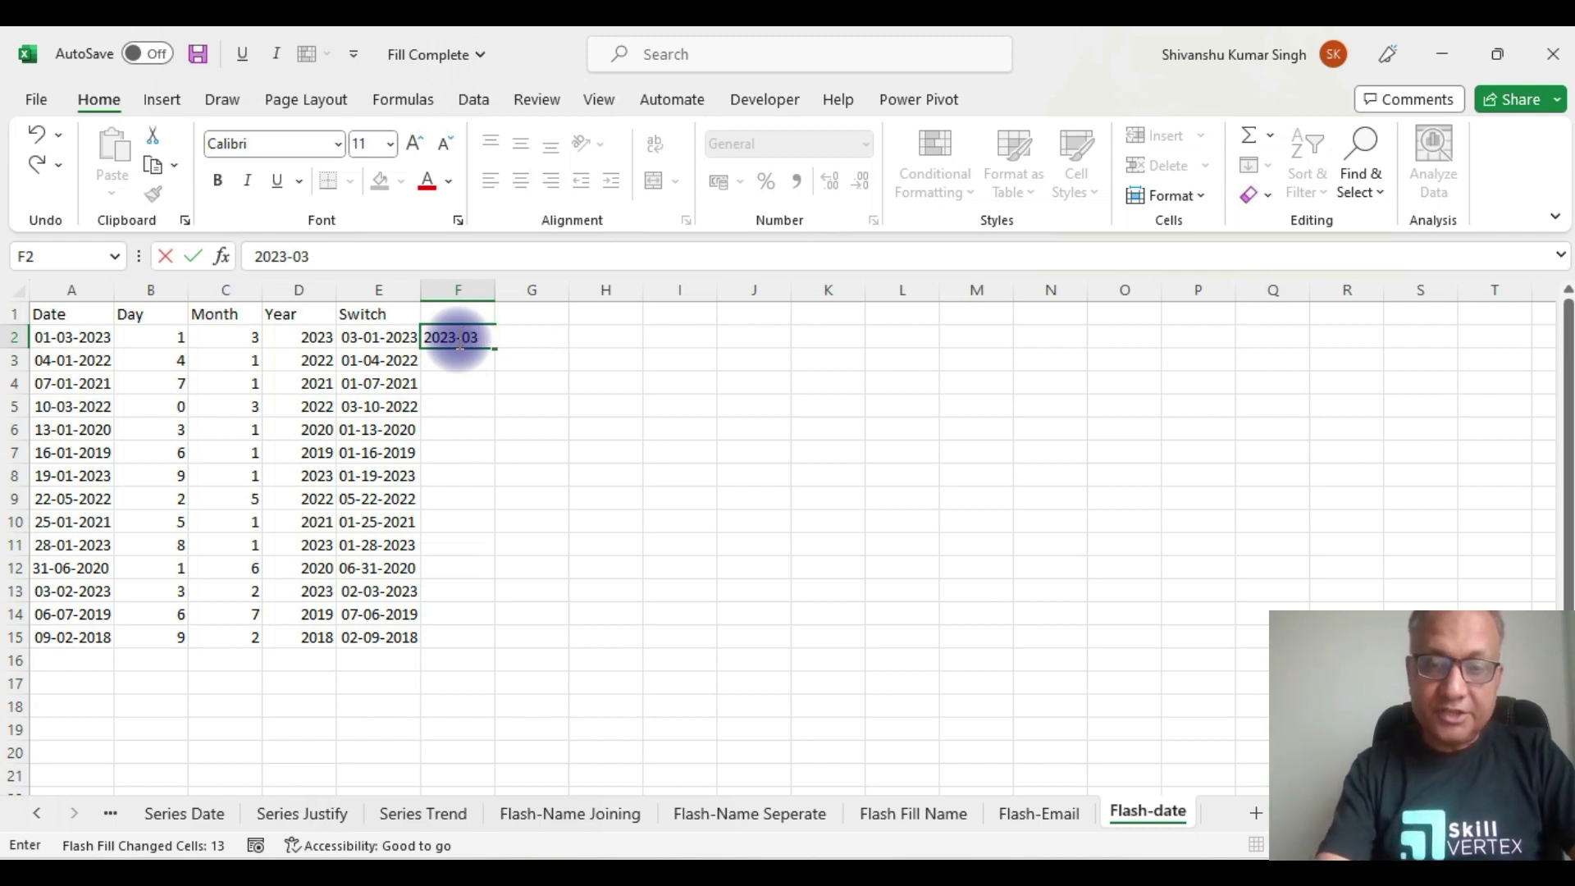
pyautogui.write('-')
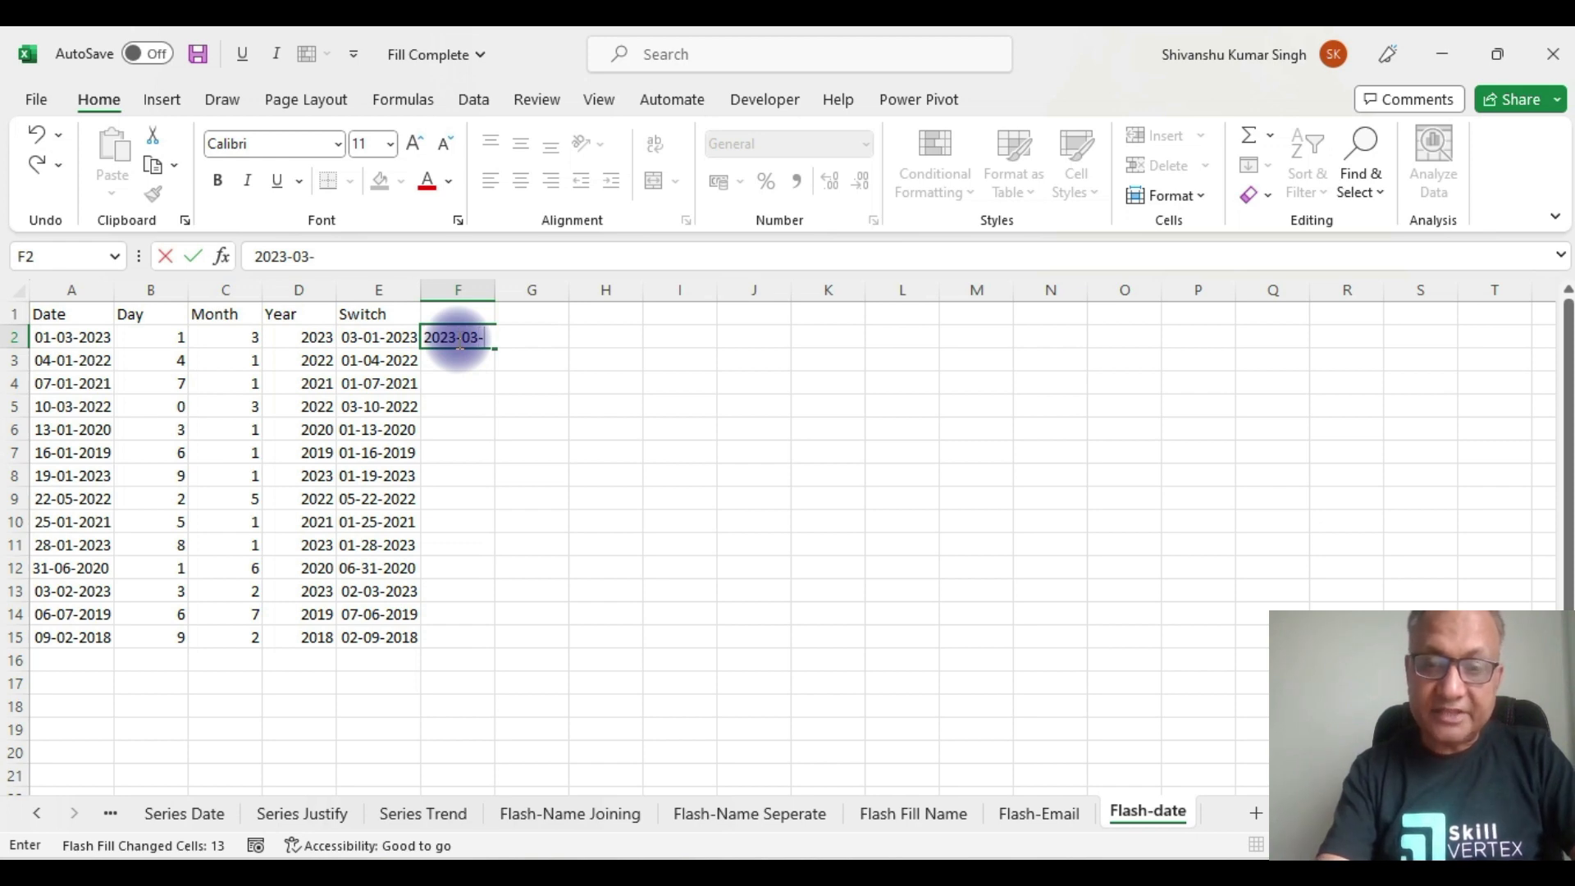
pyautogui.write('01')
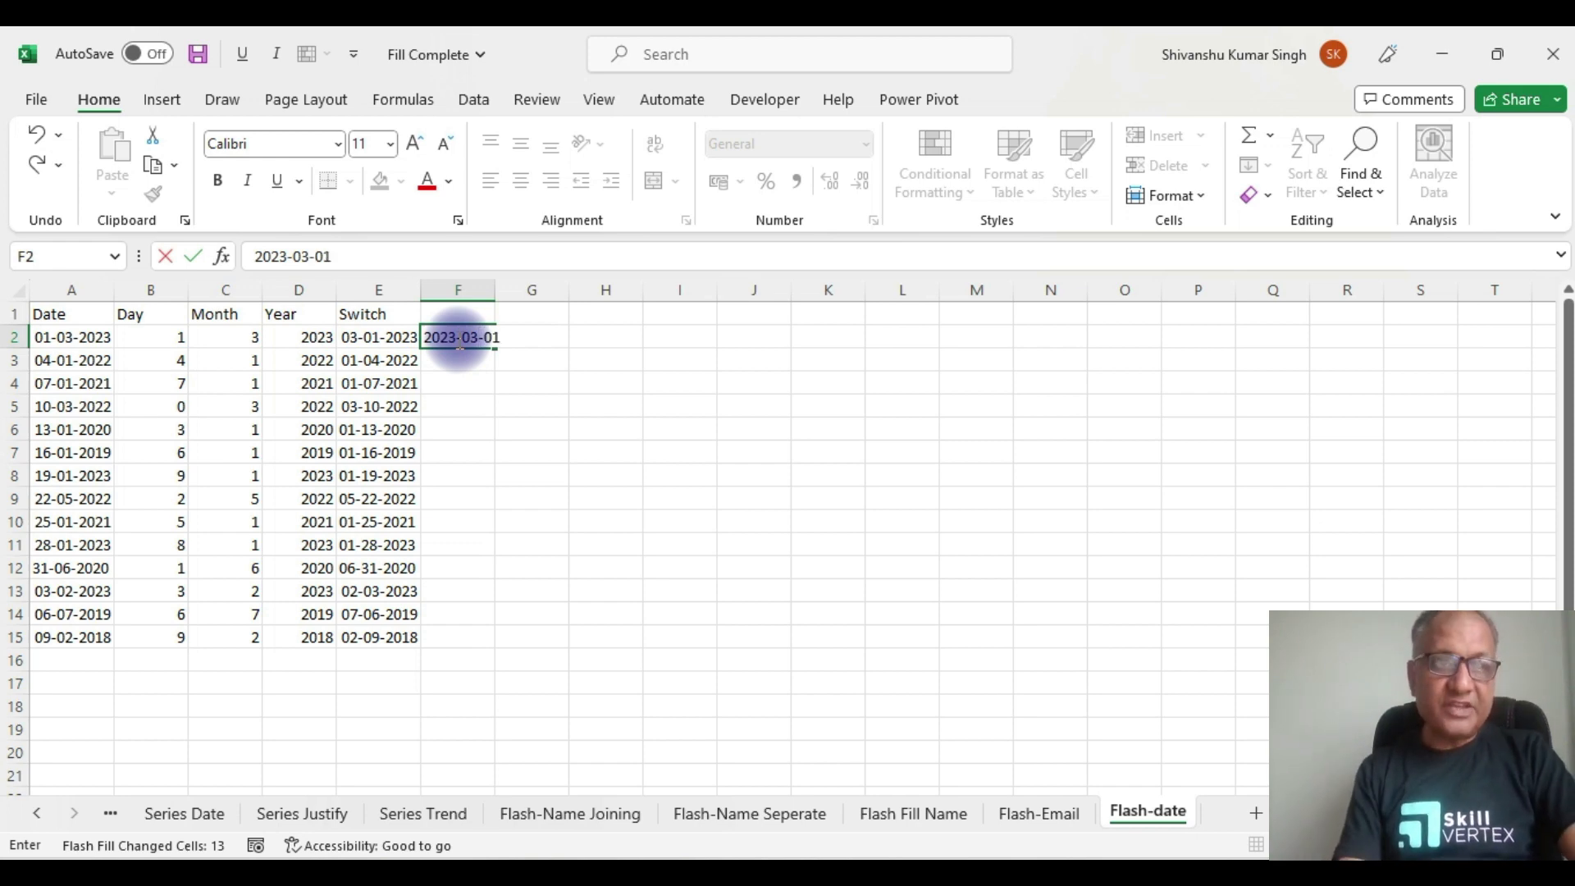
pyautogui.click(512, 430)
pyautogui.click(488, 336)
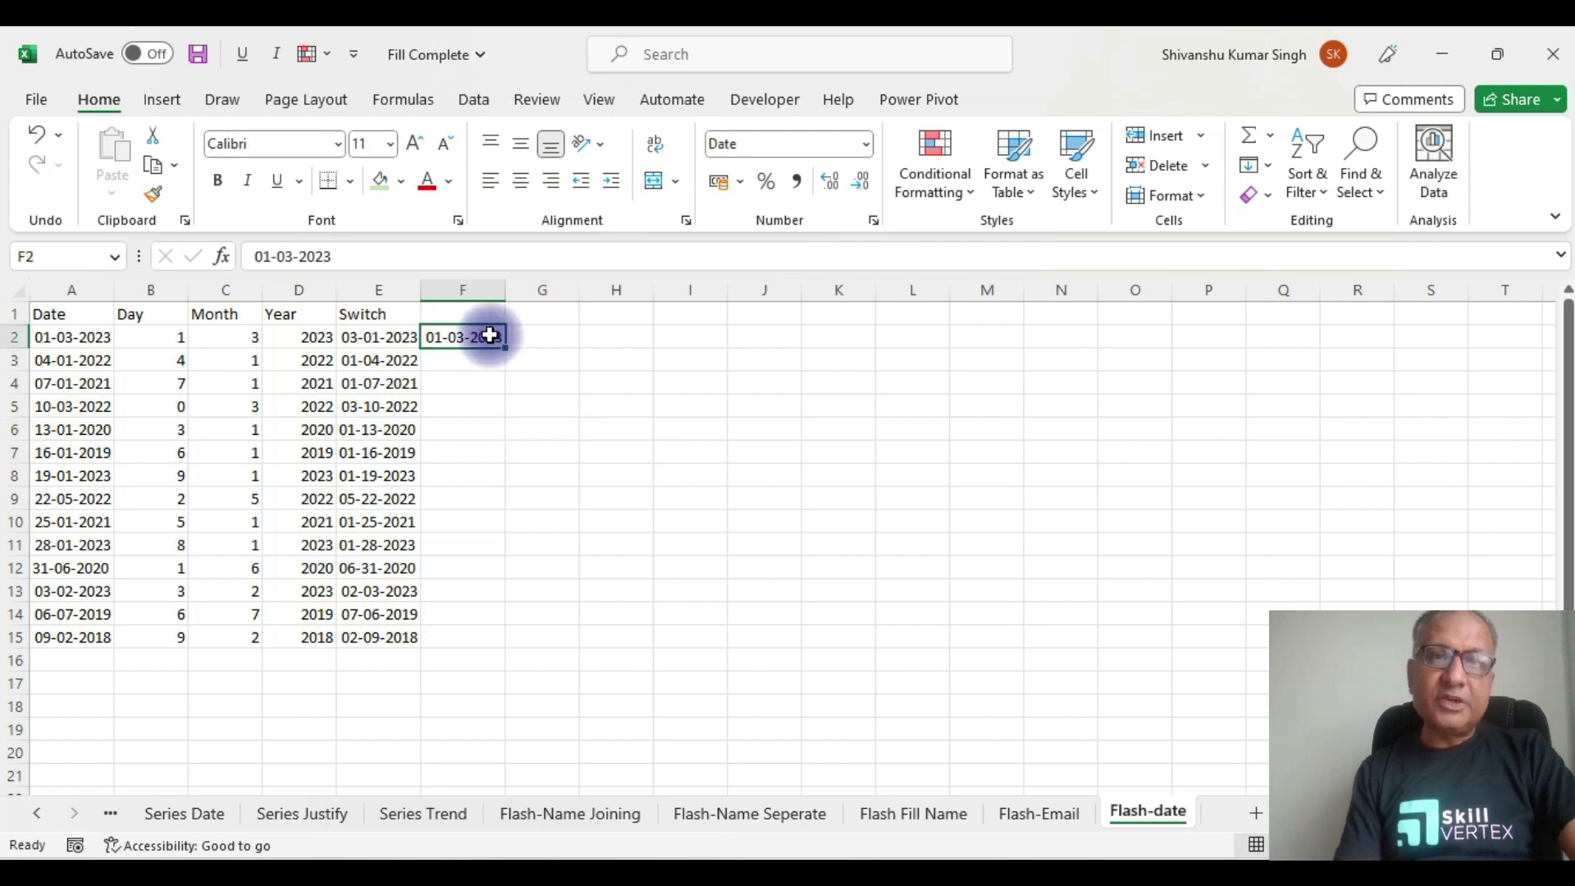
# Step: Apply the 2012-03-14 date type to F2 through More Number Formats
pyautogui.click(866, 145)
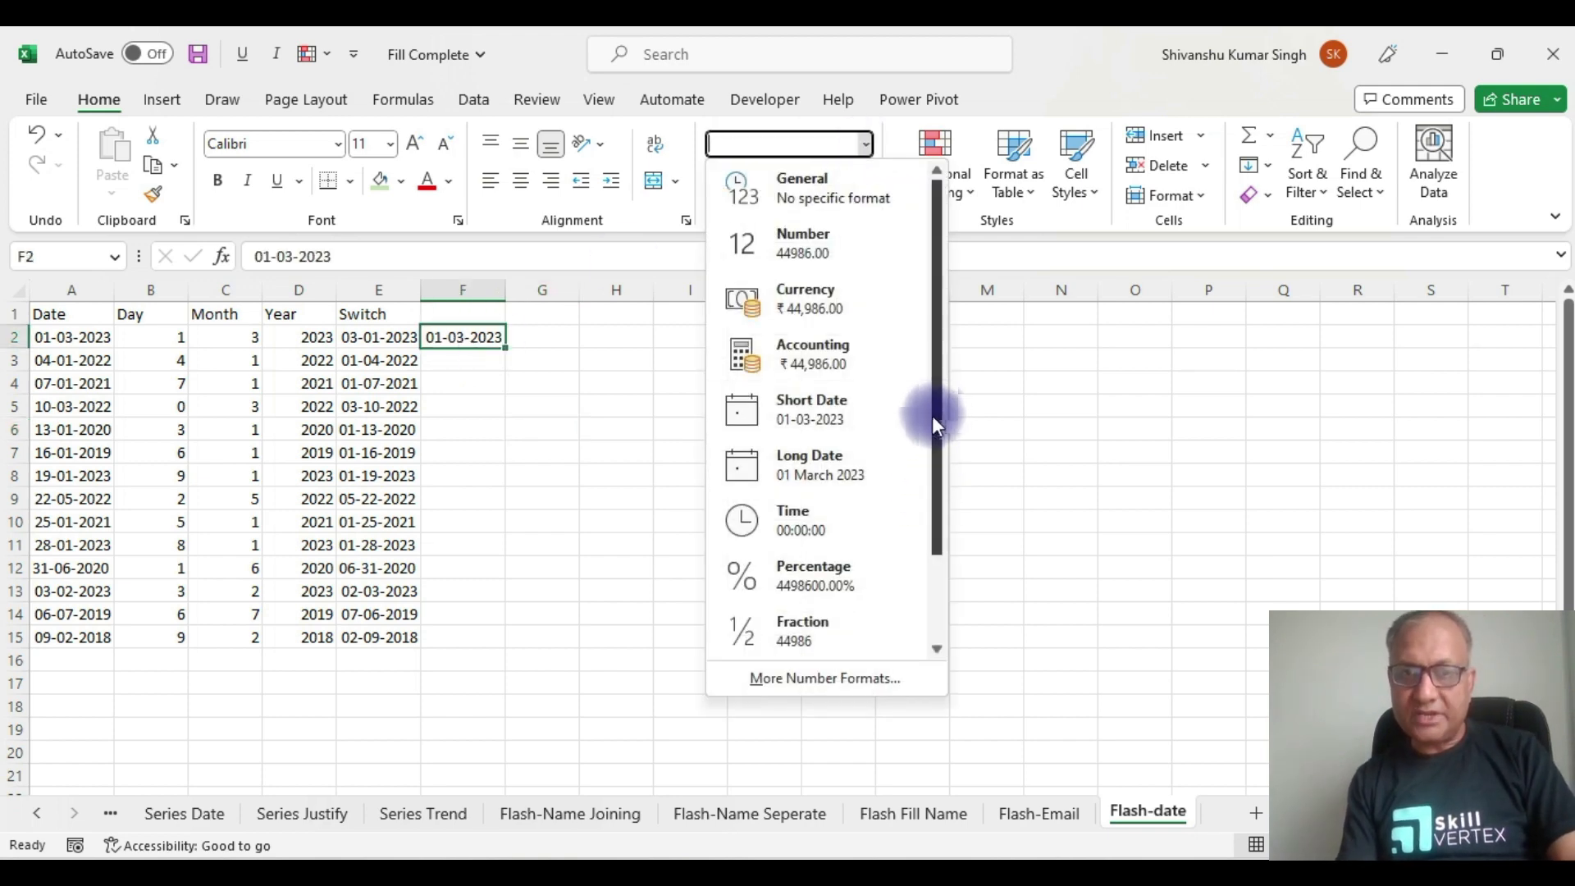
pyautogui.click(836, 678)
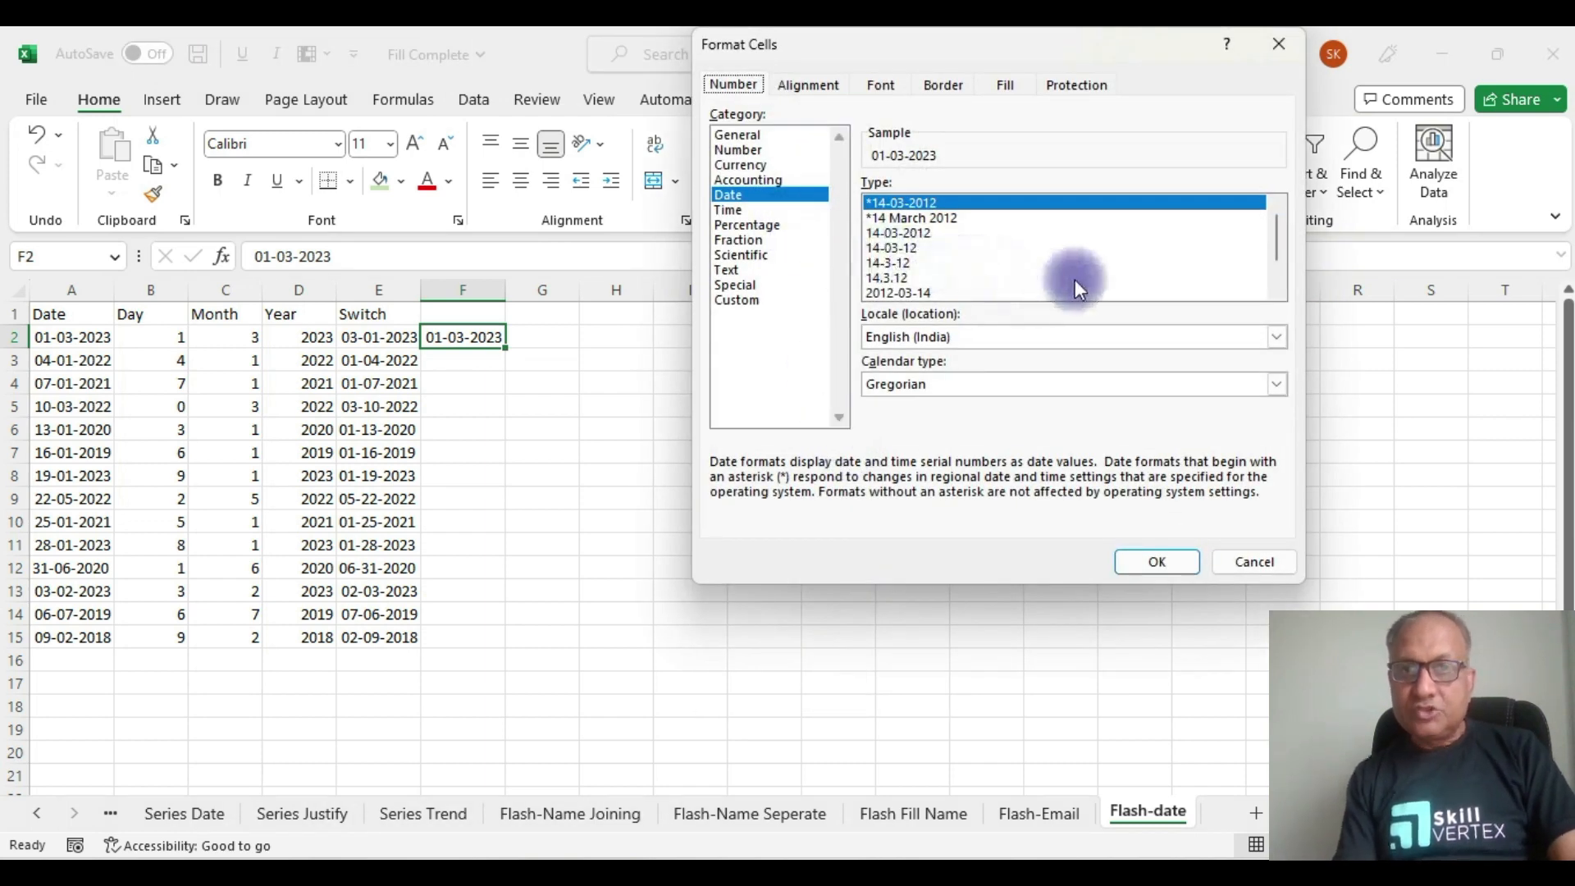
pyautogui.click(915, 294)
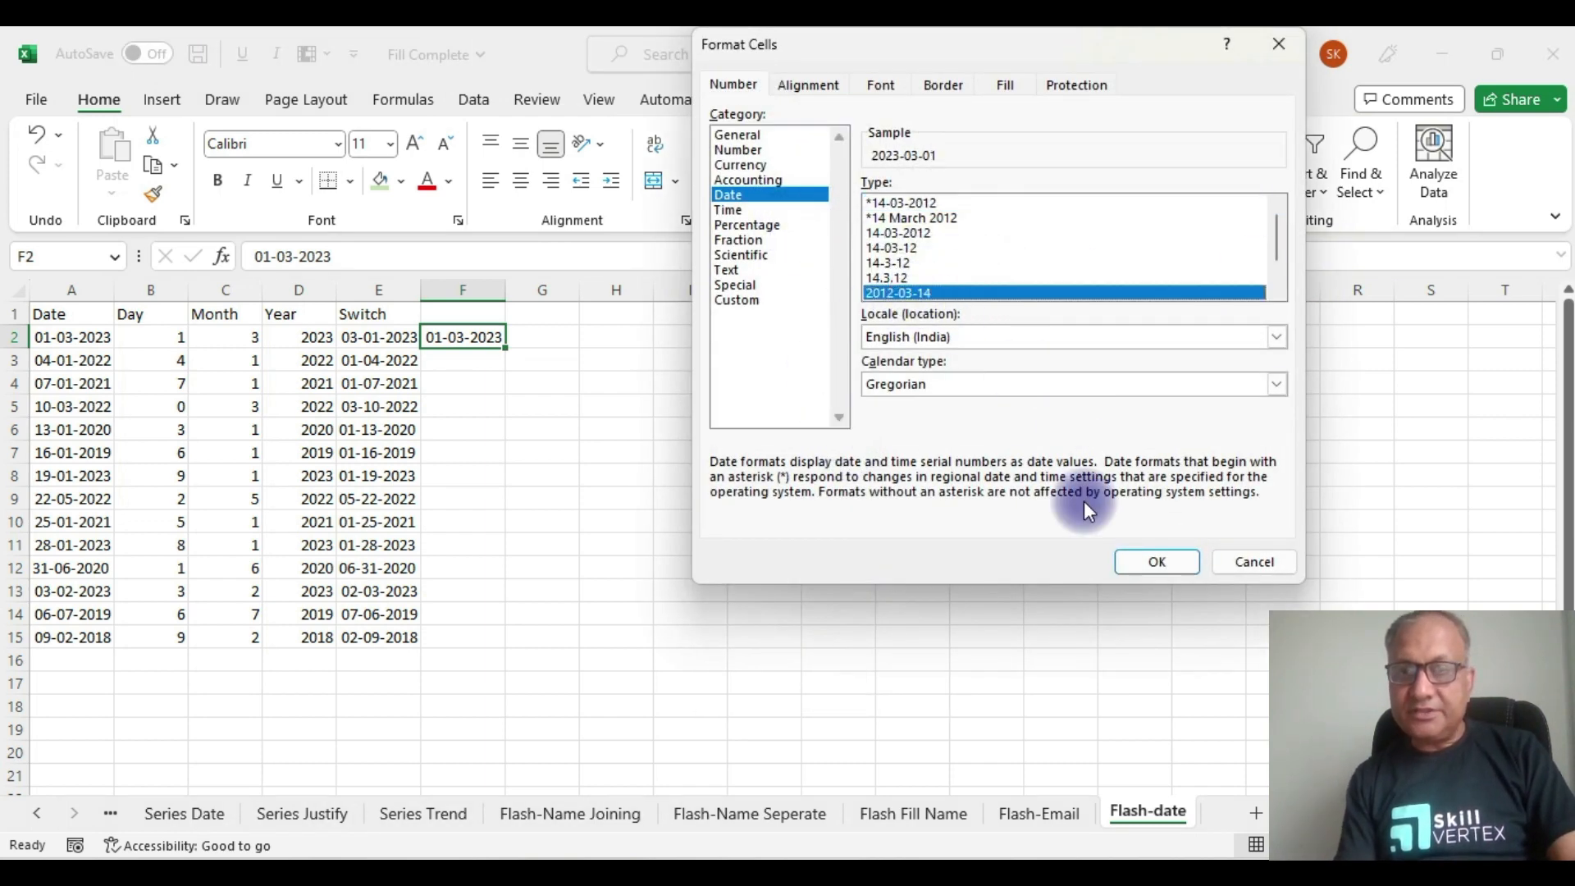
pyautogui.click(1150, 561)
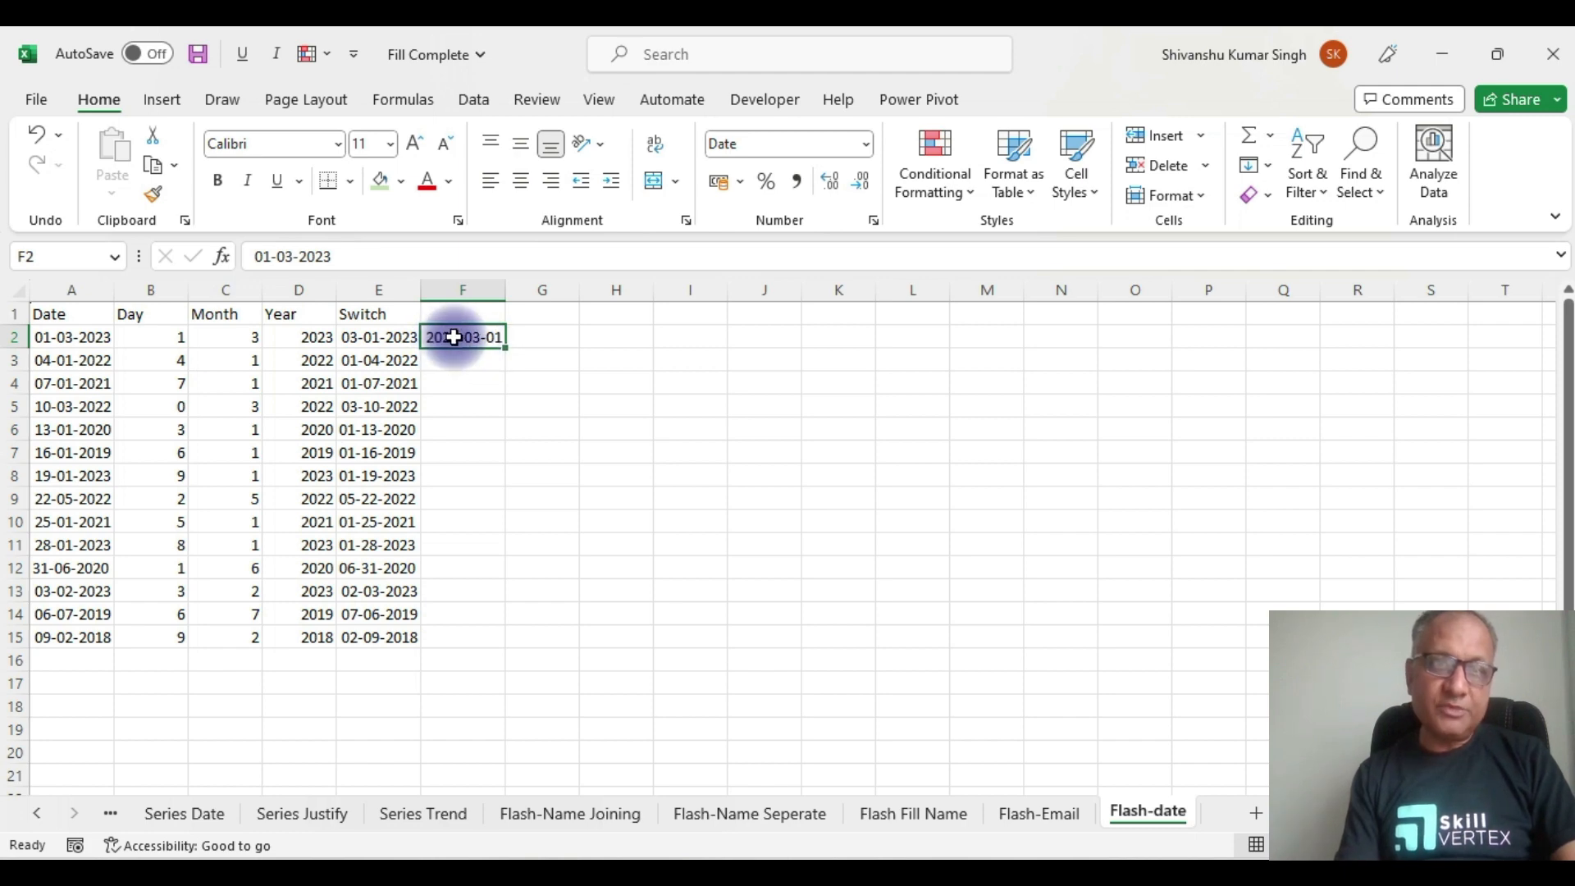
# Step: Flash Fill F2:F15 with year-month-day dates like 2022-01-04, then auto-fit column F's width
pyautogui.moveTo(484, 339)
pyautogui.mouseDown()
pyautogui.moveTo(471, 467)
pyautogui.moveTo(487, 638)
pyautogui.mouseUp()
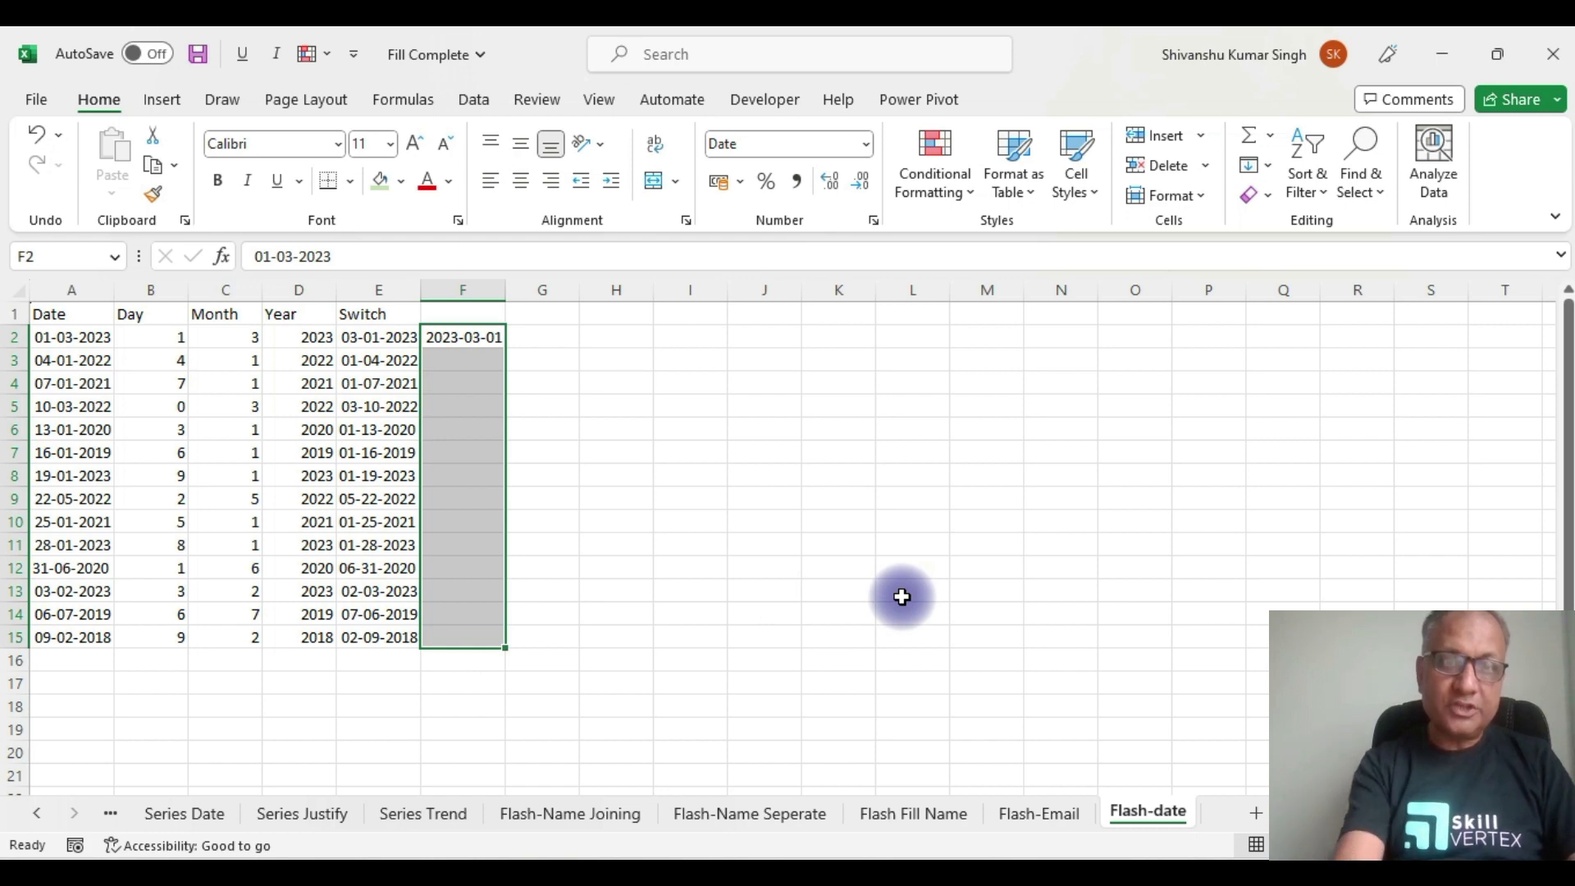
pyautogui.hotkey('ctrl', 'e')
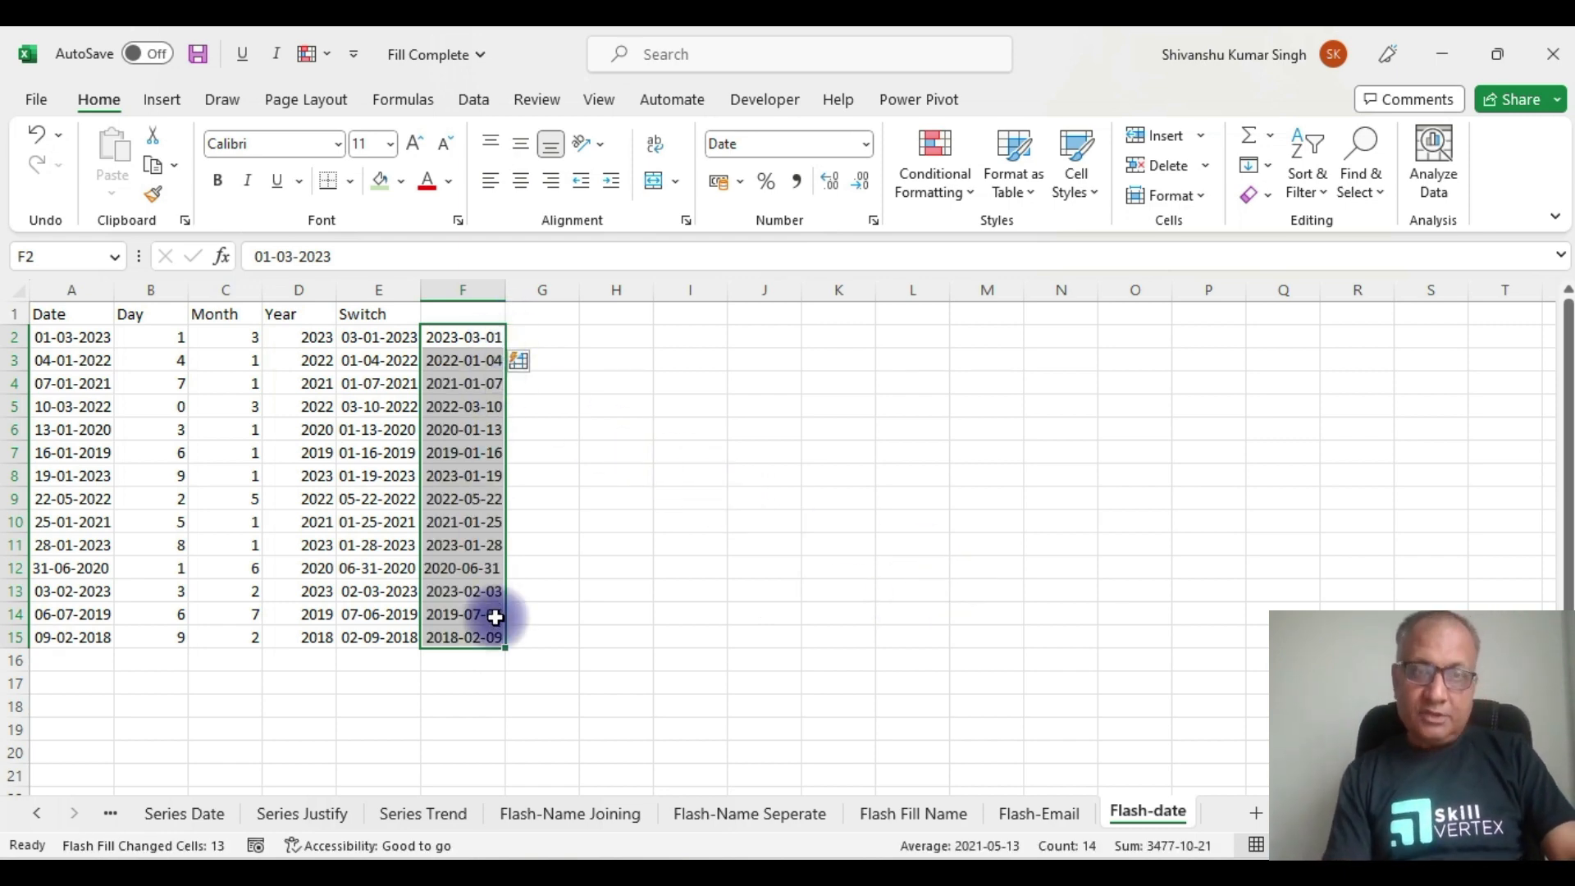
pyautogui.moveTo(506, 290); pyautogui.dragTo(548, 291)
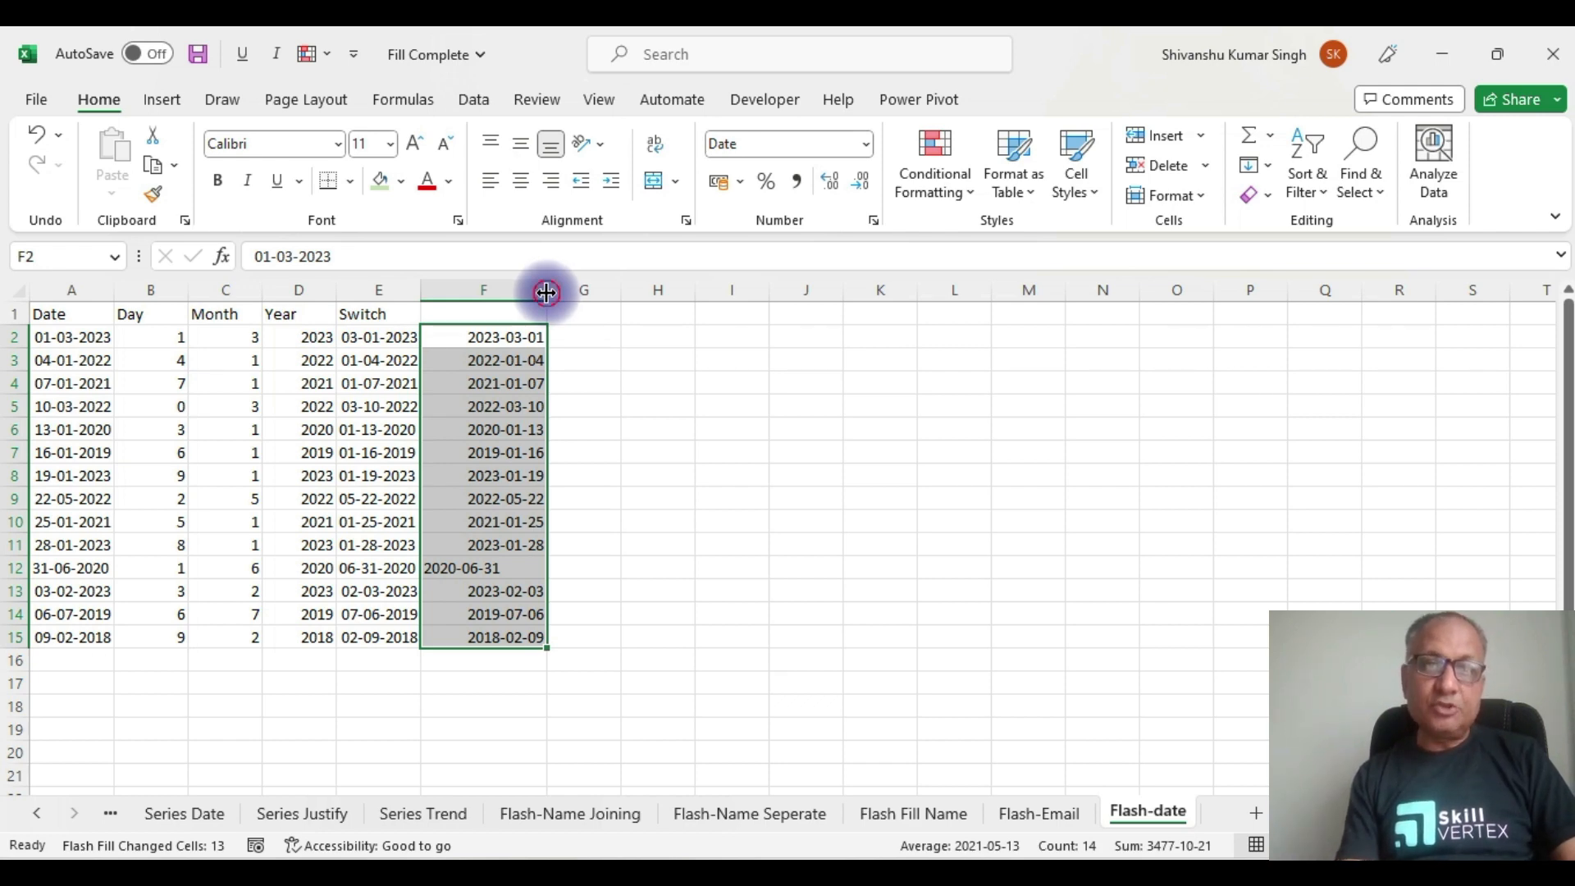
pyautogui.doubleClick(547, 290)
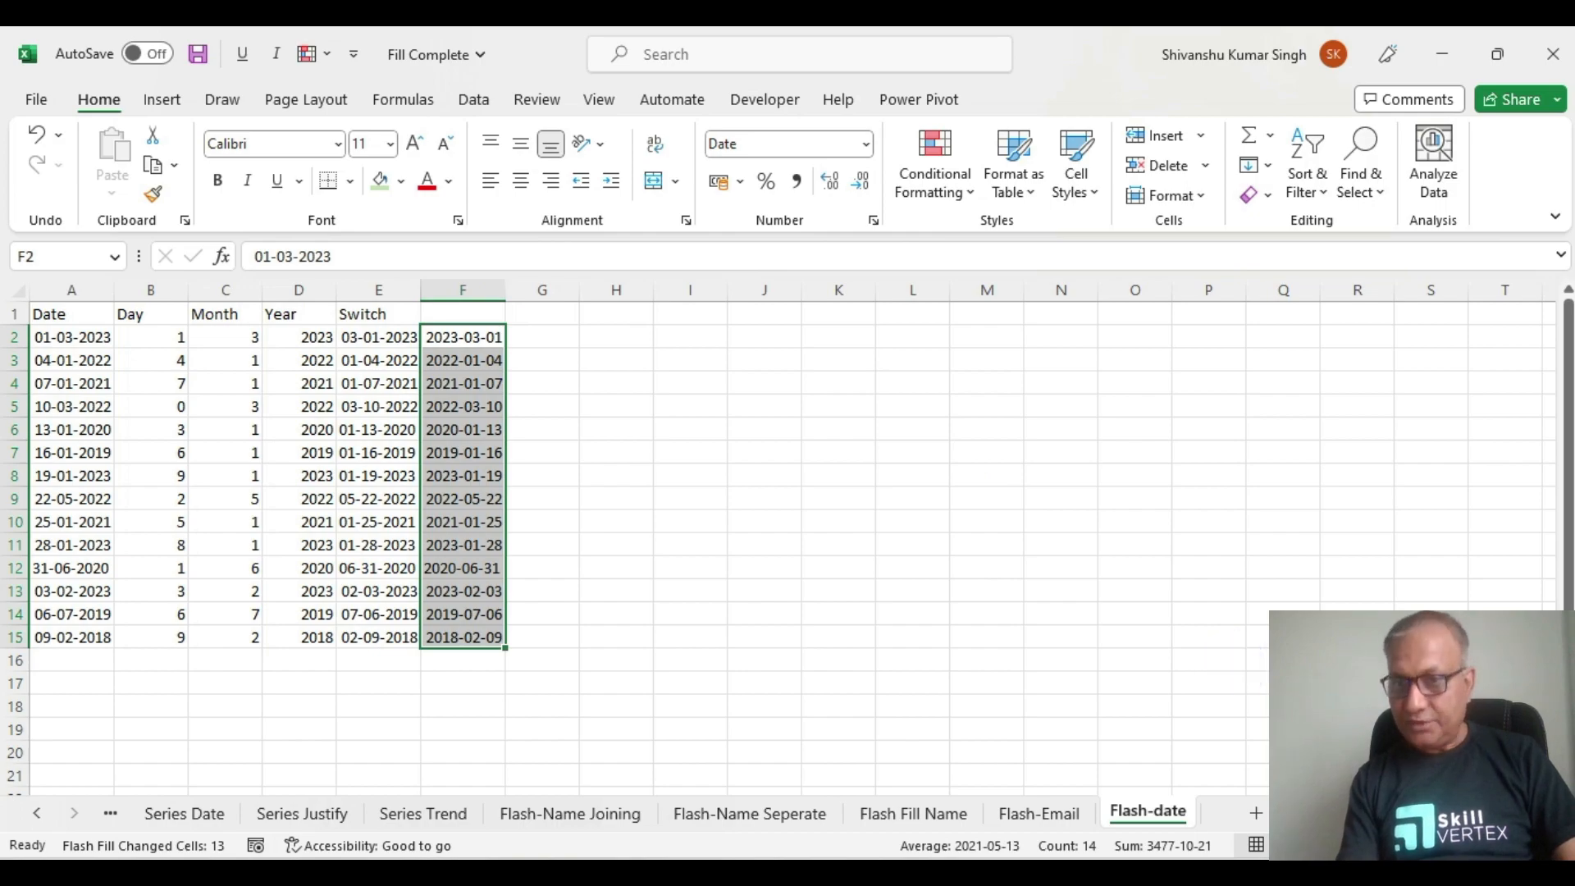